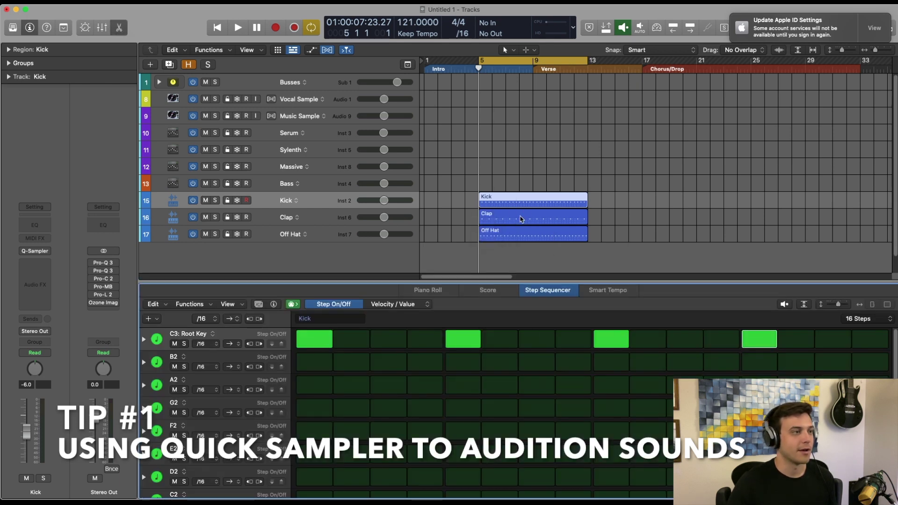
Review the step patterns of the Clap and Off Hat regions, and close the Step Sequencer.
{"action": "left_click", "coordinate": [522, 219]}
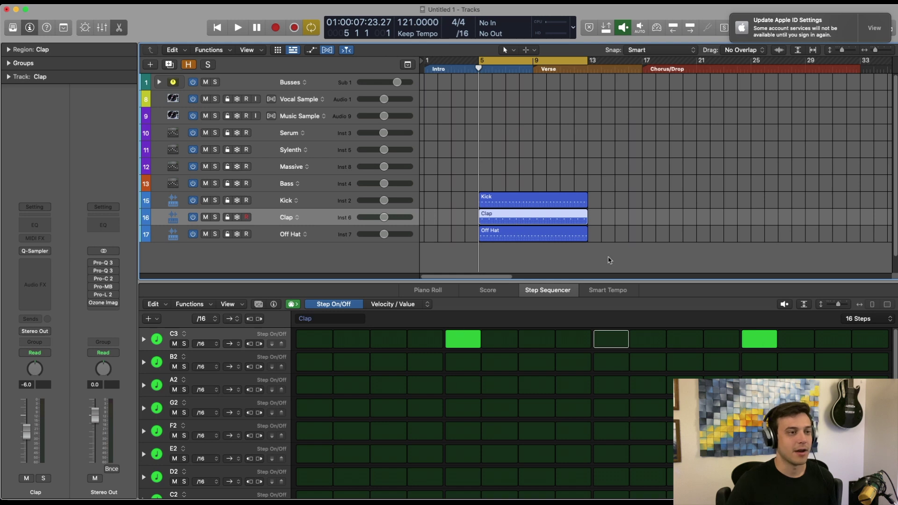
{"action": "left_click", "coordinate": [534, 236]}
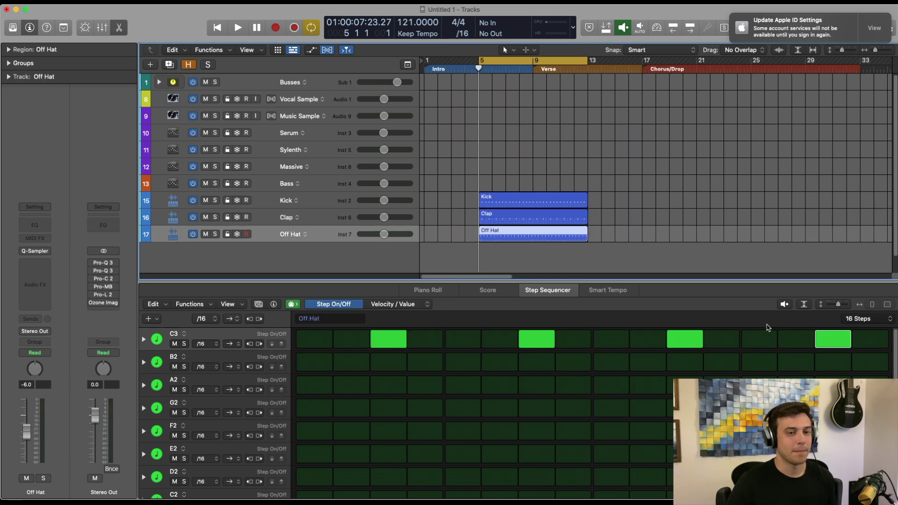
{"action": "left_click", "coordinate": [652, 229]}
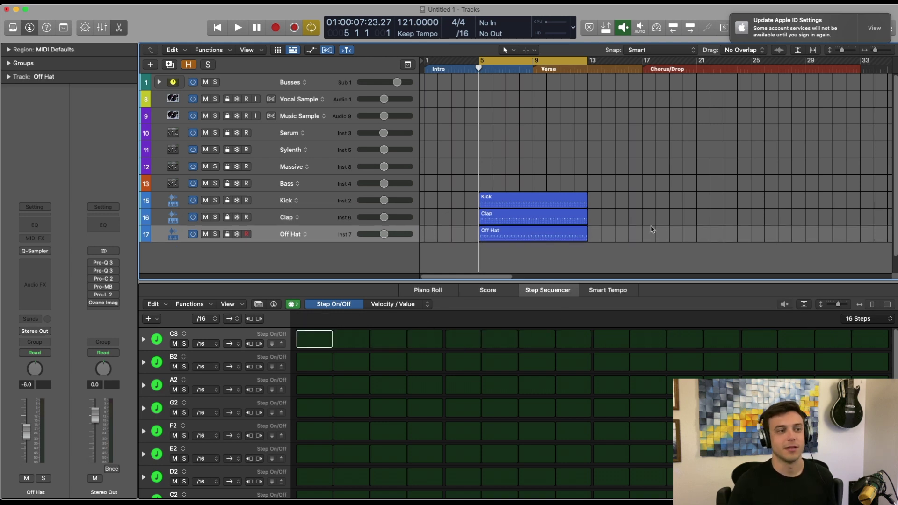
{"action": "key", "text": "e"}
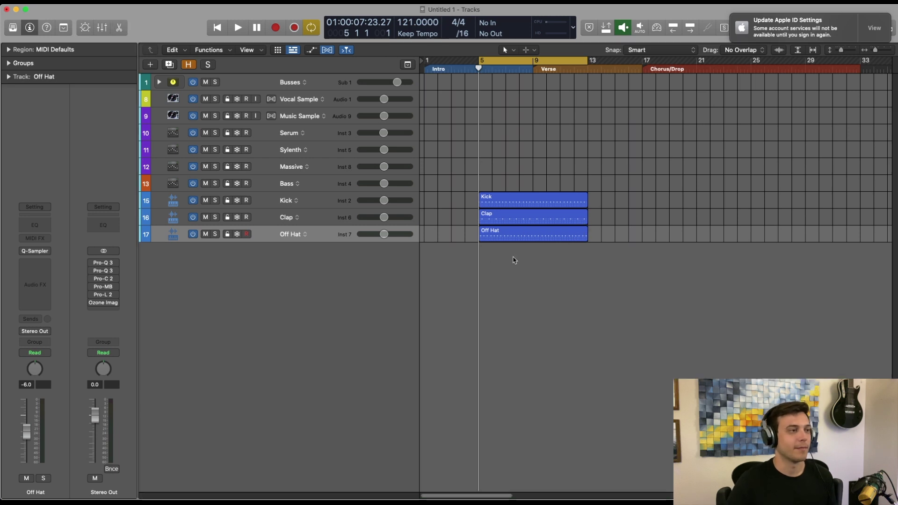
Play the drum loop with the Clap track selected and open the audio file browser from its Quick Sampler.
{"action": "left_click", "coordinate": [286, 206]}
{"action": "left_click", "coordinate": [286, 217]}
{"action": "key", "text": "space"}
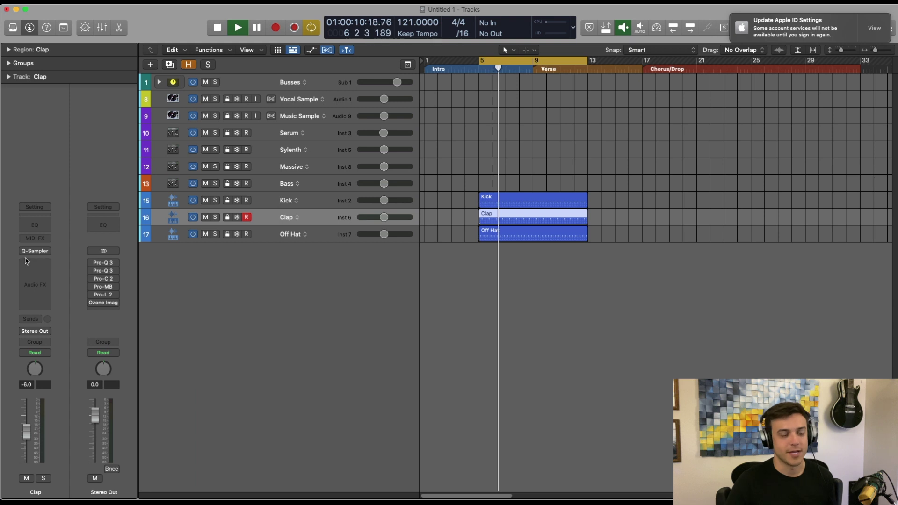
{"action": "left_click", "coordinate": [35, 252]}
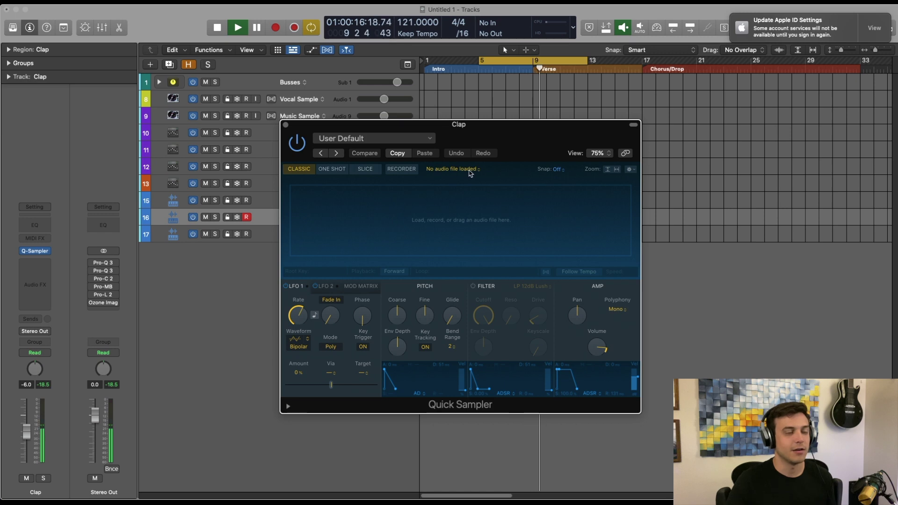
{"action": "left_click", "coordinate": [435, 172]}
{"action": "left_click", "coordinate": [447, 221]}
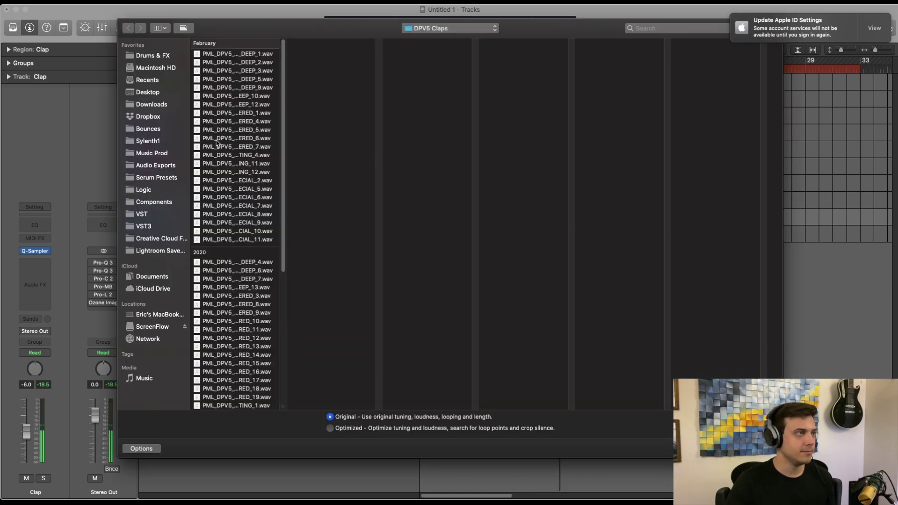
Audition samples in Drums & FX > Claps > DMH&T Claps, load dmht_clap_one_shot_mid_base.wav into the Clap sampler, and stop playback.
{"action": "left_click", "coordinate": [163, 57]}
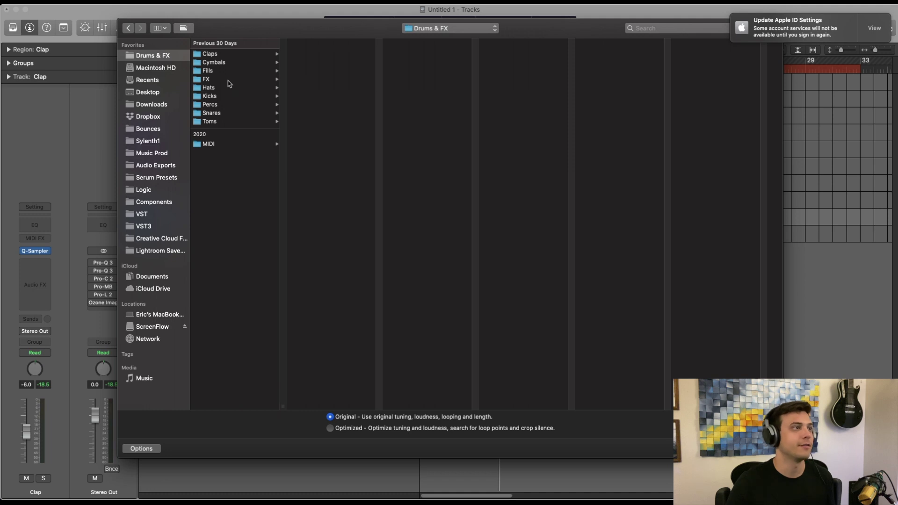
{"action": "left_click_drag", "start_coordinate": [243, 30], "coordinate": [251, 43]}
{"action": "left_click", "coordinate": [238, 69]}
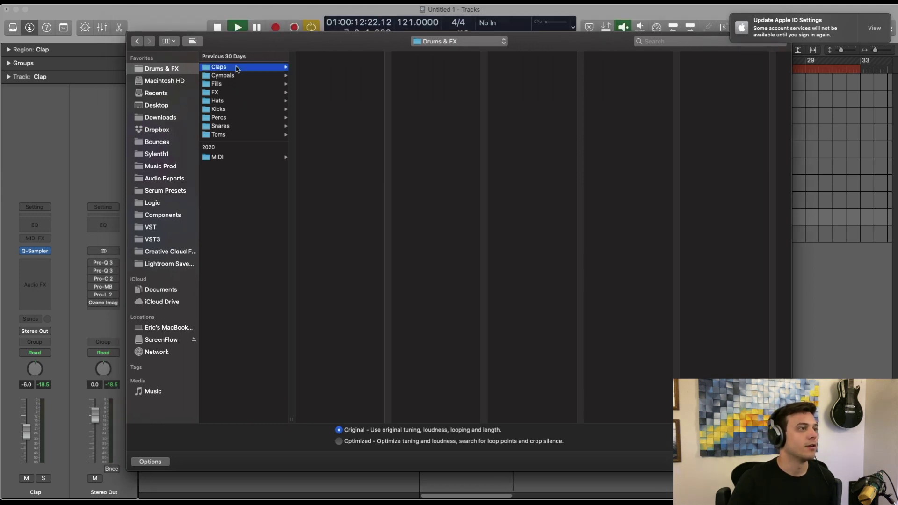
{"action": "left_click", "coordinate": [330, 67]}
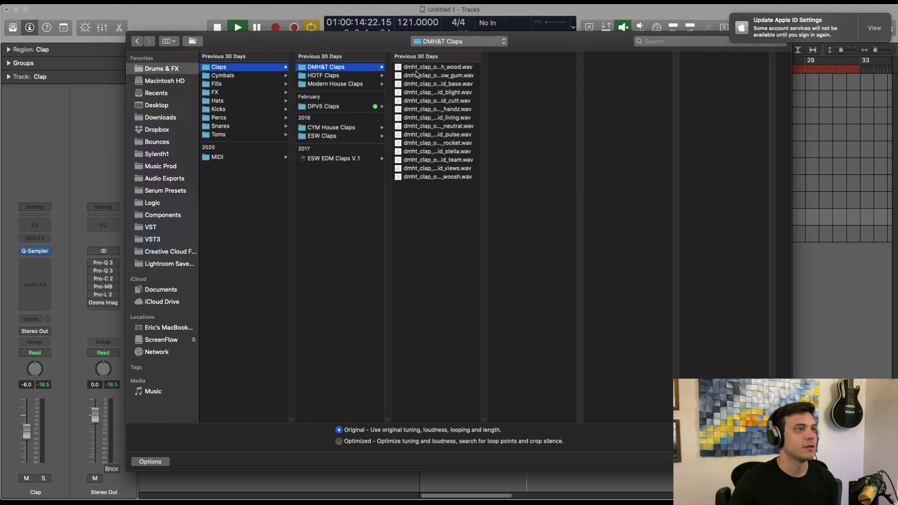
{"action": "left_click", "coordinate": [420, 68]}
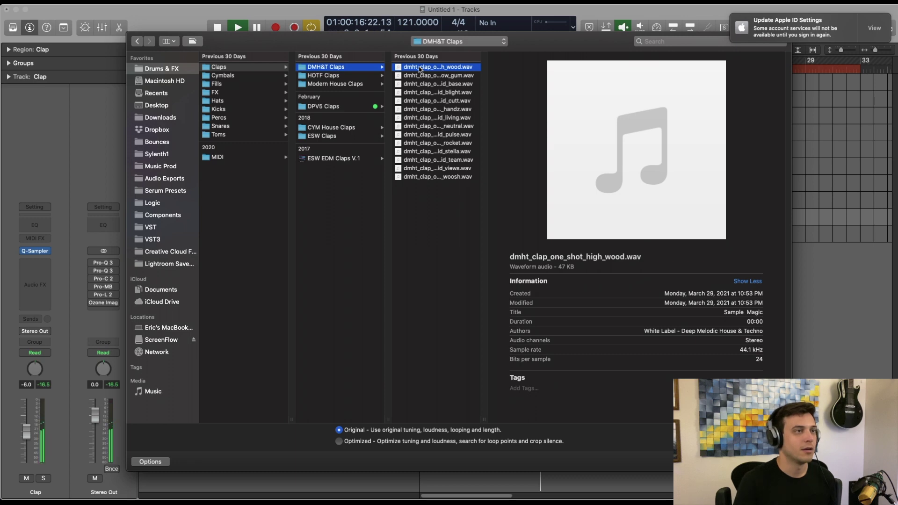
{"action": "key", "text": "Down"}
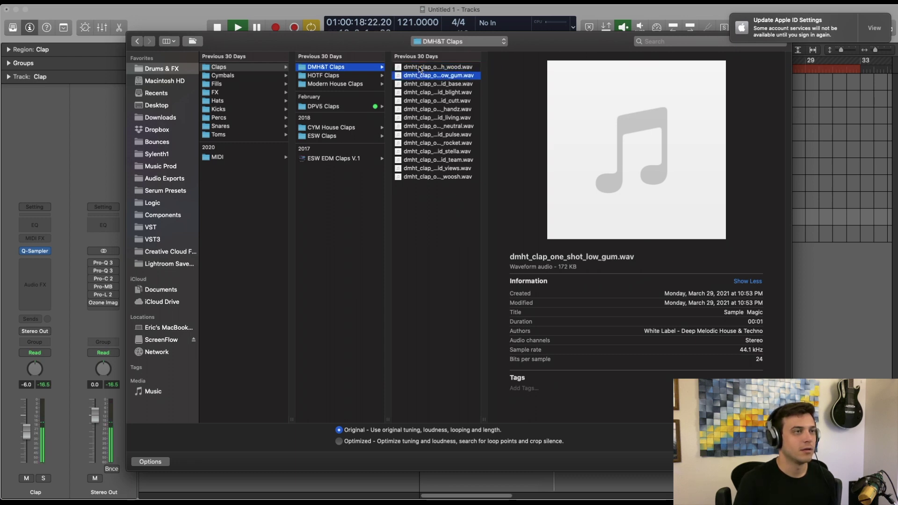
{"action": "key", "text": "Down"}
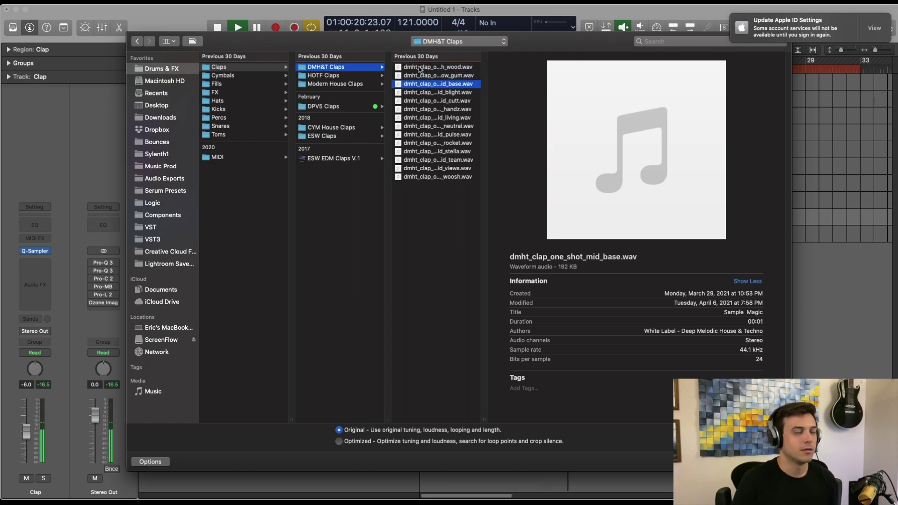
{"action": "key", "text": "Return"}
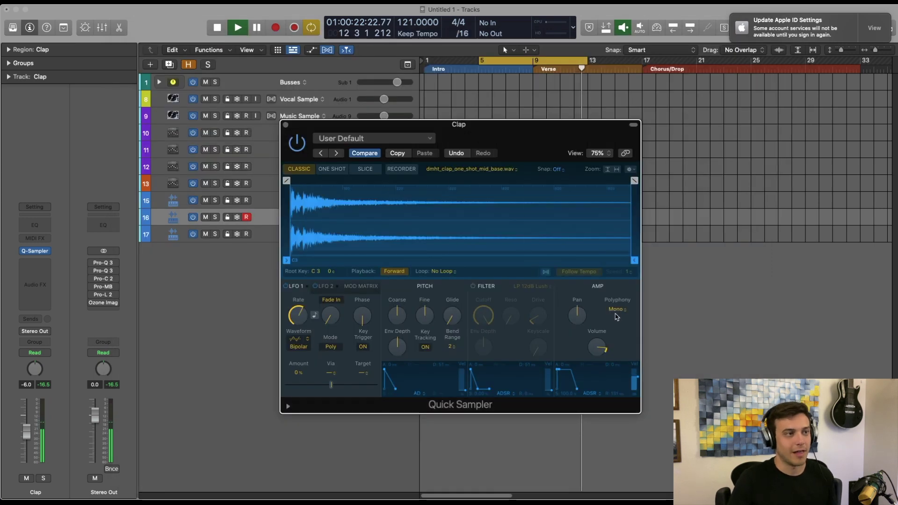
{"action": "key", "text": "space"}
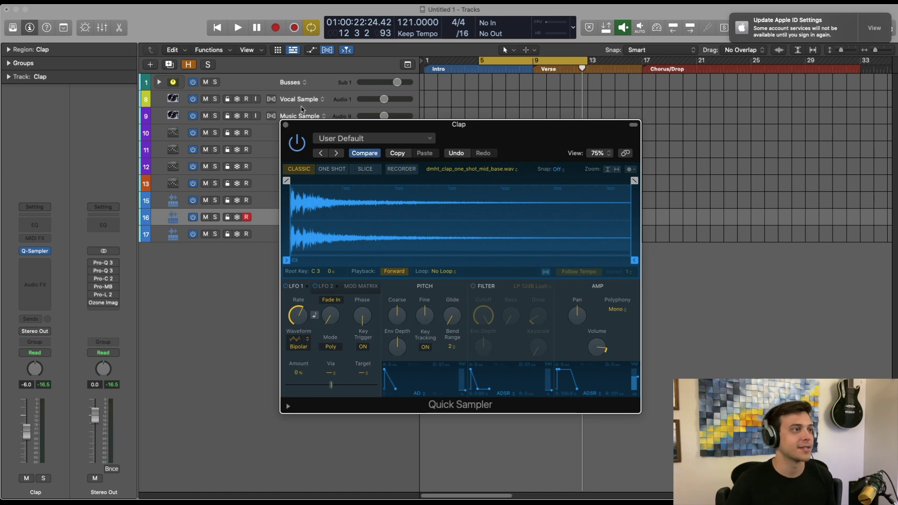
{"action": "left_click", "coordinate": [286, 126]}
Select the Off Hat track, start playback, and open the audio file browser from its Quick Sampler.
{"action": "left_click", "coordinate": [293, 234]}
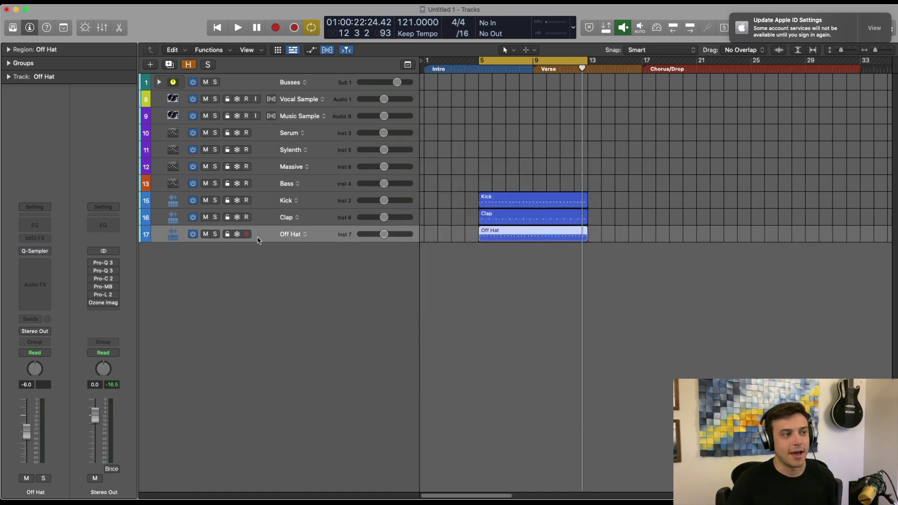
{"action": "key", "text": "space"}
{"action": "left_click", "coordinate": [35, 251]}
{"action": "left_click", "coordinate": [452, 169]}
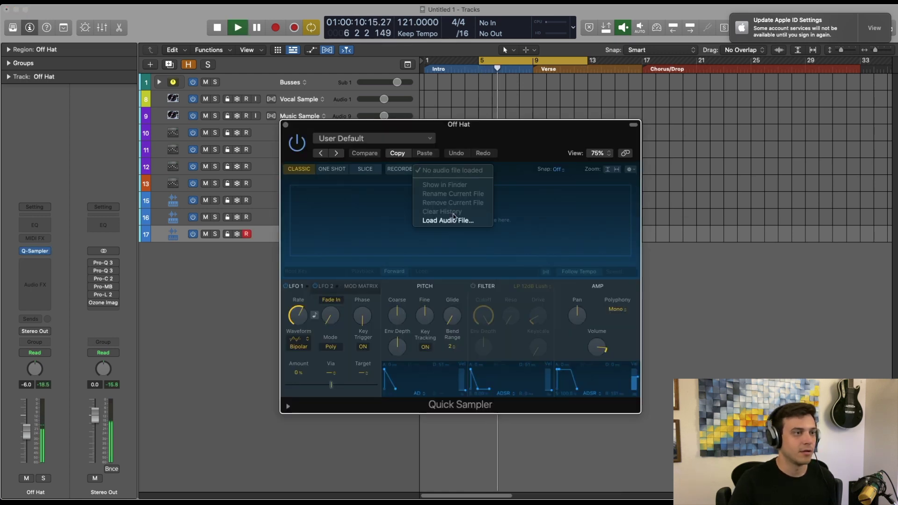
{"action": "left_click", "coordinate": [453, 222]}
Audition the one-shots in Drums & FX > Hats > DMH&T Open Hats, load one into the Off Hat sampler, and stop playback.
{"action": "left_click", "coordinate": [150, 56]}
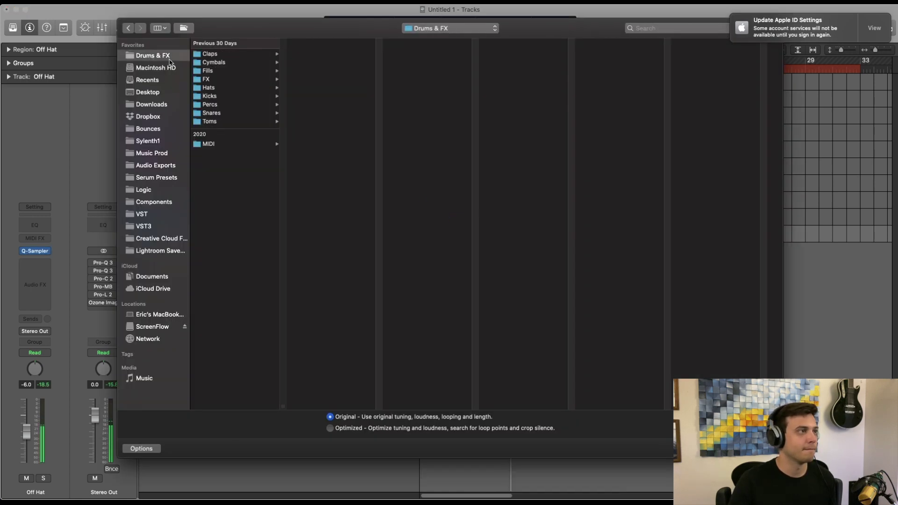
{"action": "left_click", "coordinate": [220, 88]}
{"action": "left_click", "coordinate": [331, 54]}
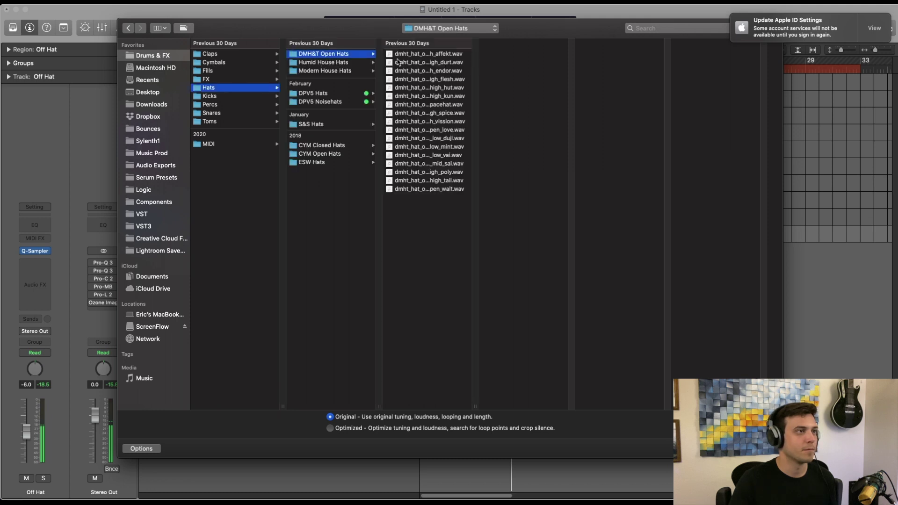
{"action": "left_click", "coordinate": [402, 55]}
{"action": "key", "text": "Down"}
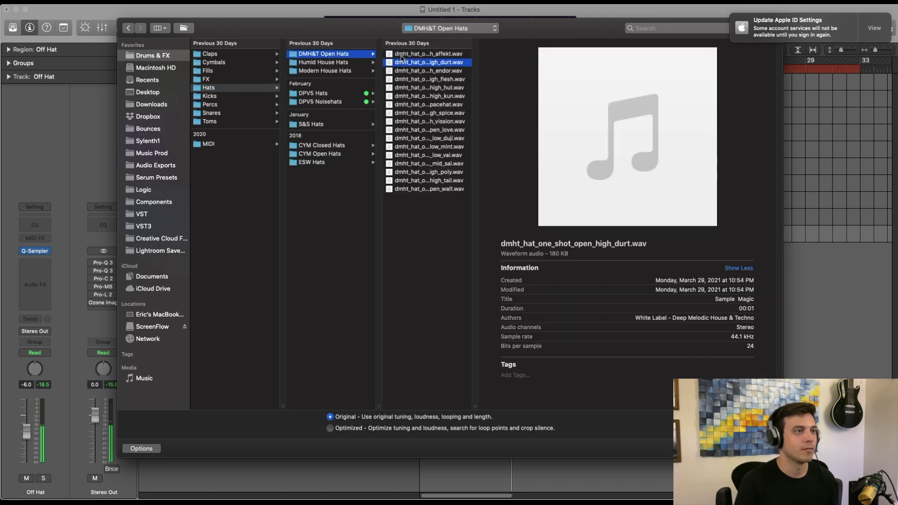
{"action": "key", "text": "Down"}
{"action": "key", "text": "Down"}
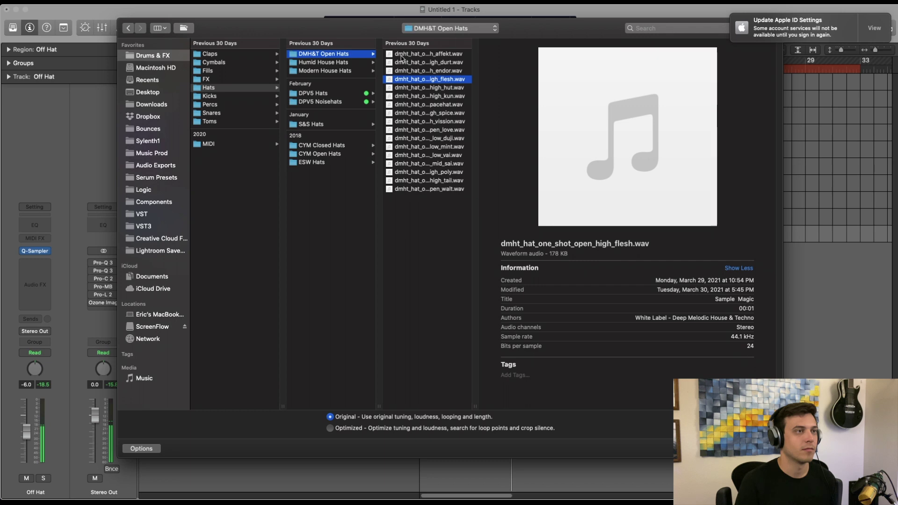
{"action": "key", "text": "Down"}
{"action": "key", "text": "Down"}
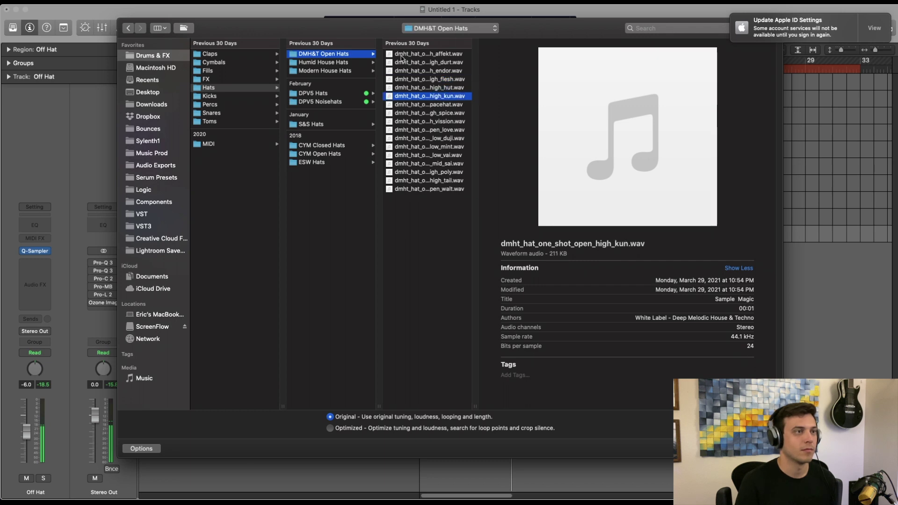
{"action": "key", "text": "Down"}
{"action": "key", "text": "Down"}
{"action": "key", "text": "Up"}
{"action": "key", "text": "Return"}
{"action": "key", "text": "space"}
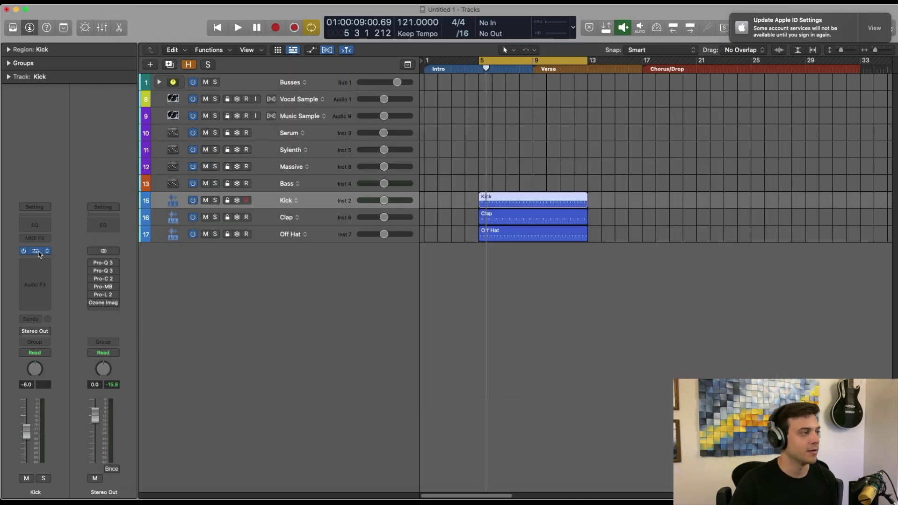
Play the beat while checking the audio file options of the Kick track's Quick Sampler, and stop playback with the sampler closed.
{"action": "left_click", "coordinate": [35, 251]}
{"action": "key", "text": "space"}
{"action": "left_click", "coordinate": [440, 170]}
{"action": "left_click", "coordinate": [439, 171]}
{"action": "left_click", "coordinate": [285, 125]}
{"action": "left_click", "coordinate": [473, 139]}
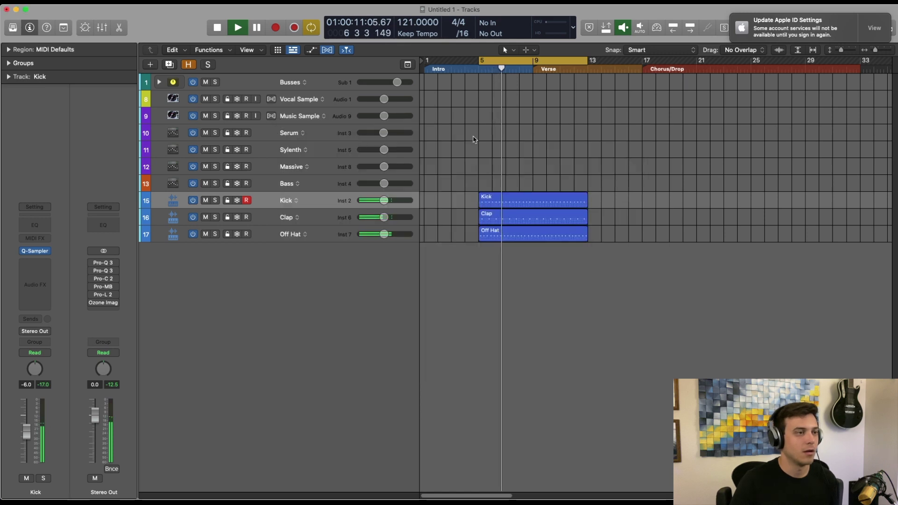
{"action": "key", "text": "space"}
Open the Loop Browser and look through the Apple Loops collection before returning to Untagged Loops.
{"action": "left_click", "coordinate": [862, 29]}
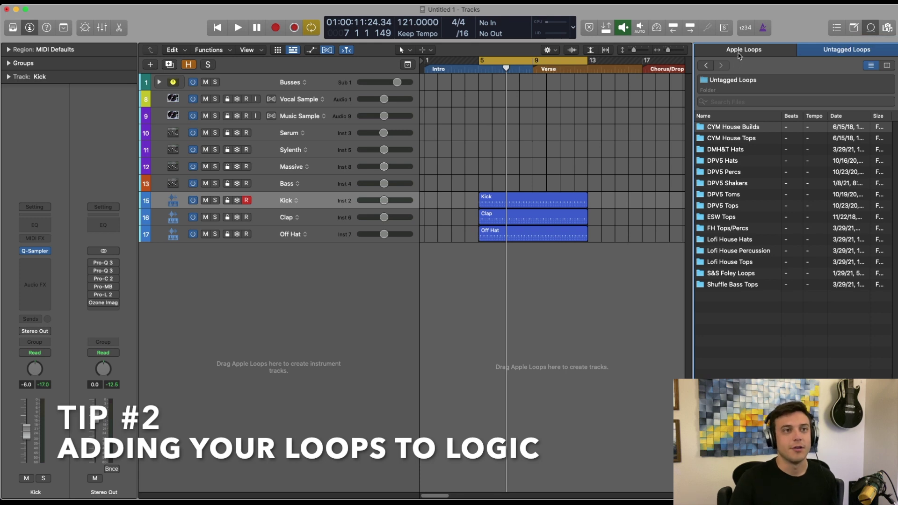
{"action": "left_click", "coordinate": [743, 50]}
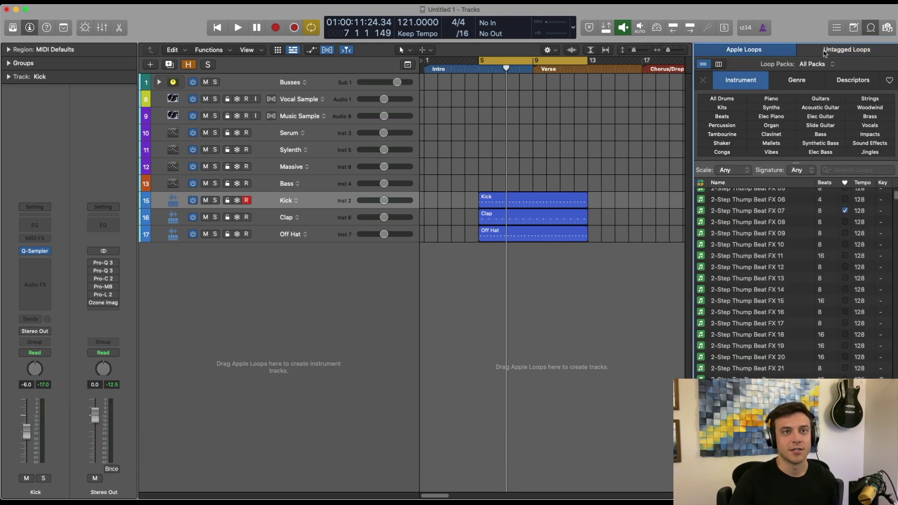
{"action": "left_click", "coordinate": [836, 53]}
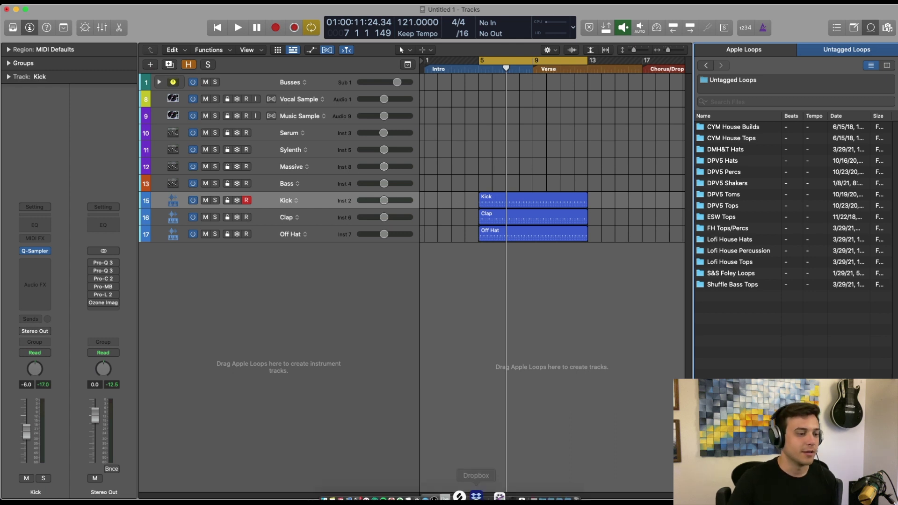
Switch to Splice and show dmht_126_drum_loop_ataw_hat.wav in Finder.
{"action": "left_click", "coordinate": [458, 480]}
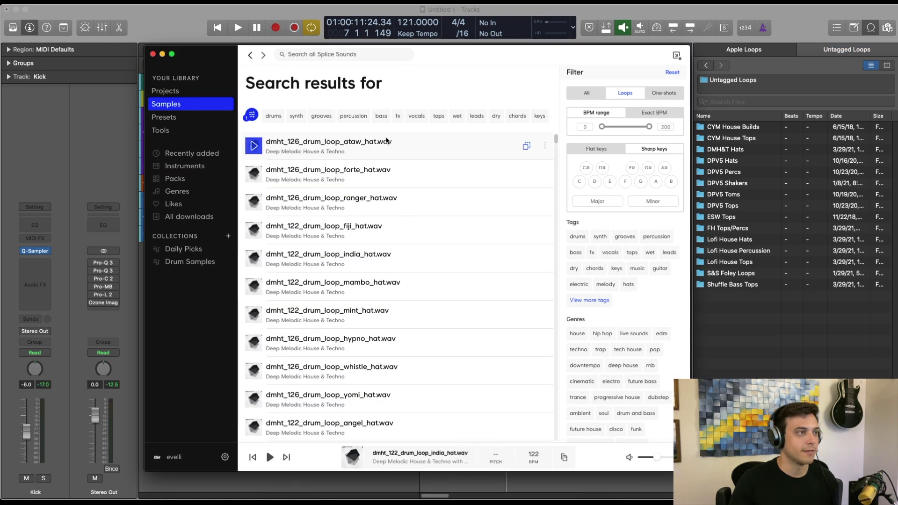
{"action": "left_click", "coordinate": [545, 146]}
{"action": "left_click", "coordinate": [522, 183]}
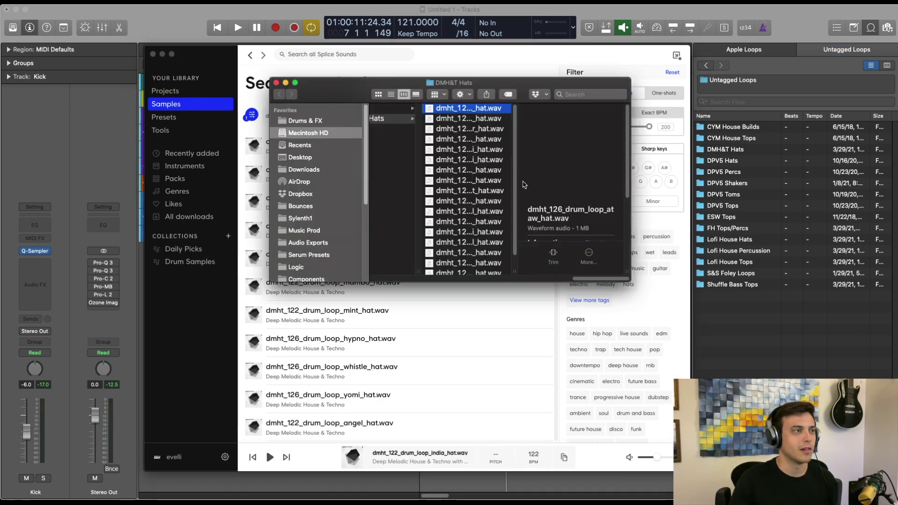
Try adding all hat loops from the DMH&T Hats folder to Untagged Loops, and cancel the import.
{"action": "left_click", "coordinate": [481, 185]}
{"action": "key", "text": "super+a"}
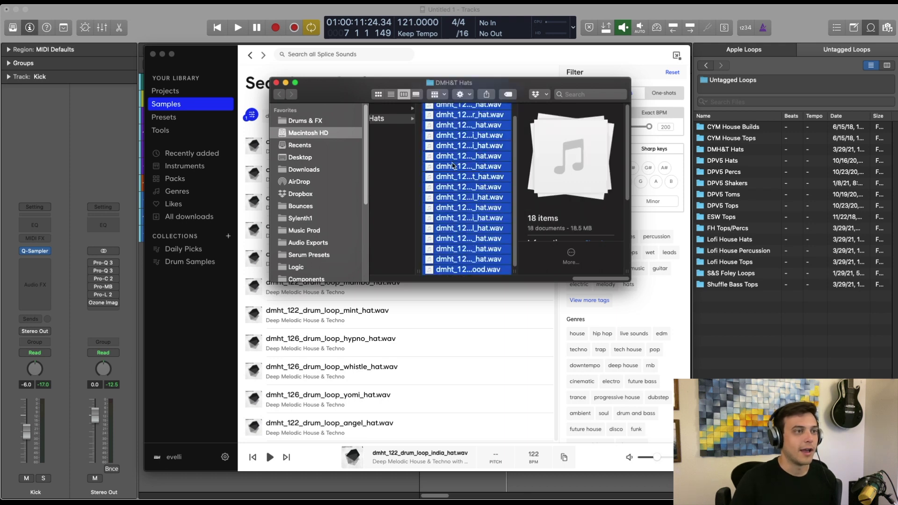
{"action": "left_click_drag", "start_coordinate": [448, 167], "coordinate": [753, 333]}
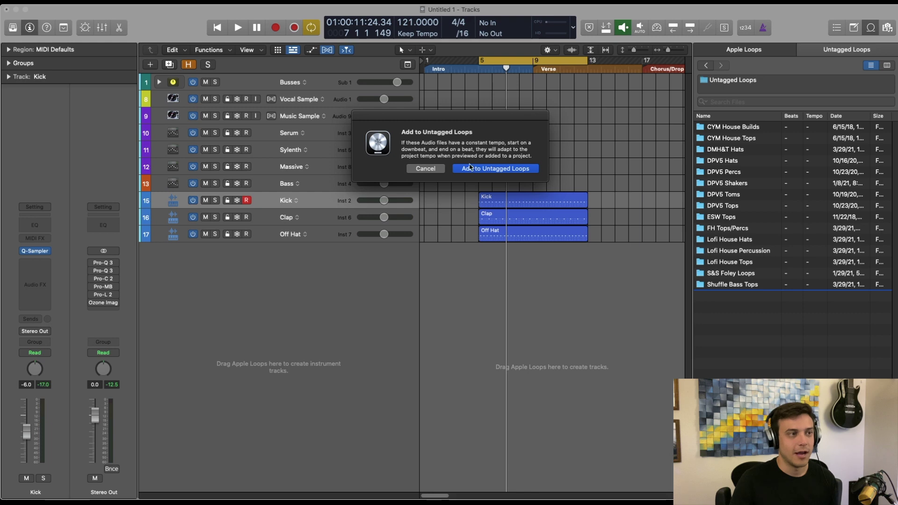
{"action": "left_click", "coordinate": [426, 169]}
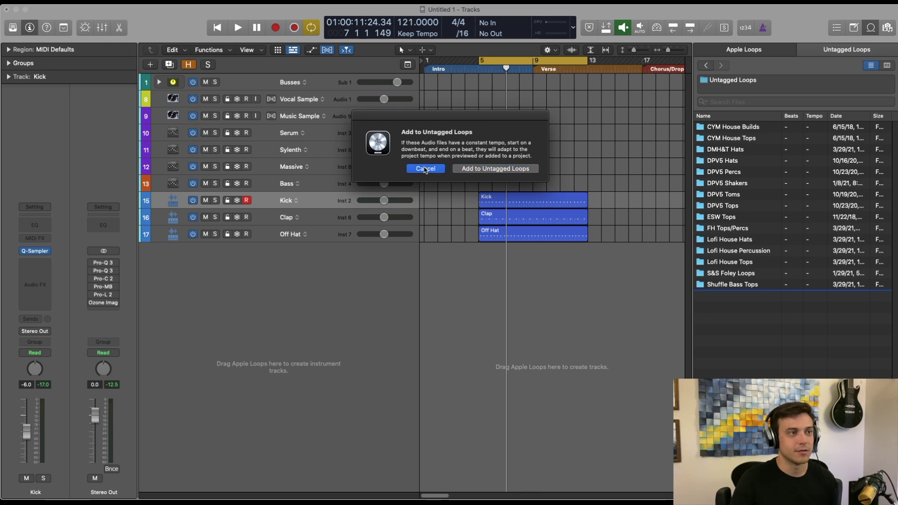
Play the beat and audition three loops from the DPV5 Shakers folder, setting the preview volume to -8.0 dB.
{"action": "key", "text": "space"}
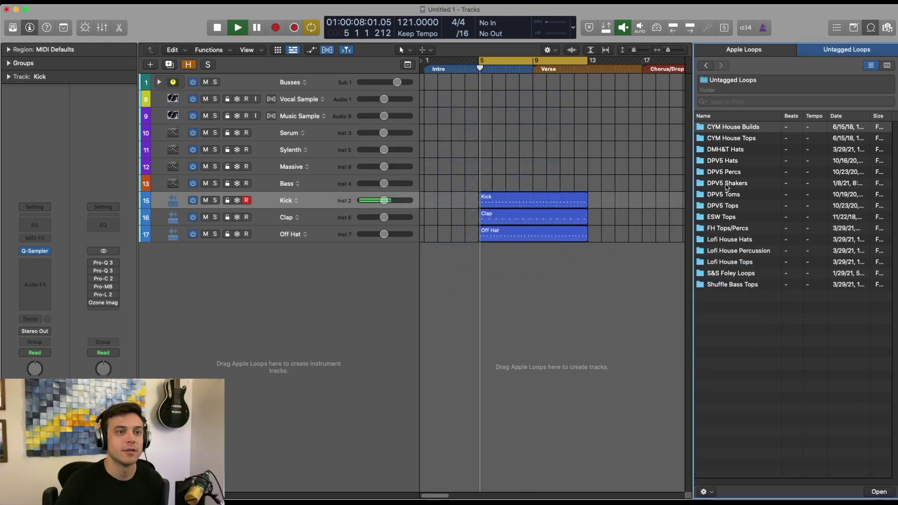
{"action": "double_click", "coordinate": [727, 184]}
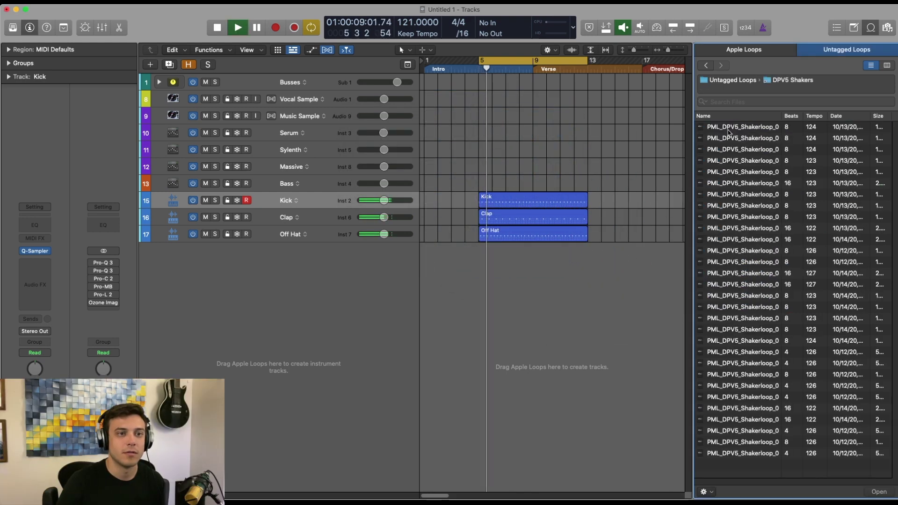
{"action": "left_click", "coordinate": [730, 137]}
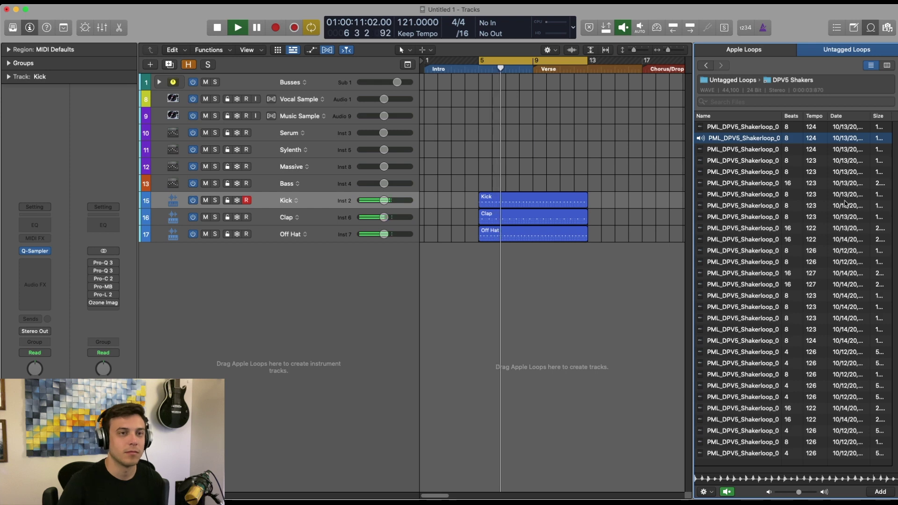
{"action": "left_click_drag", "start_coordinate": [799, 493], "coordinate": [783, 493]}
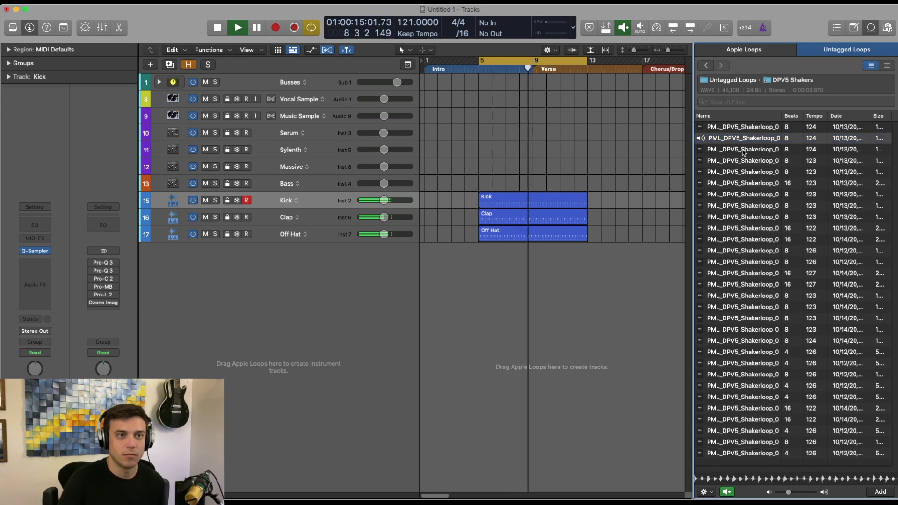
{"action": "left_click", "coordinate": [744, 150]}
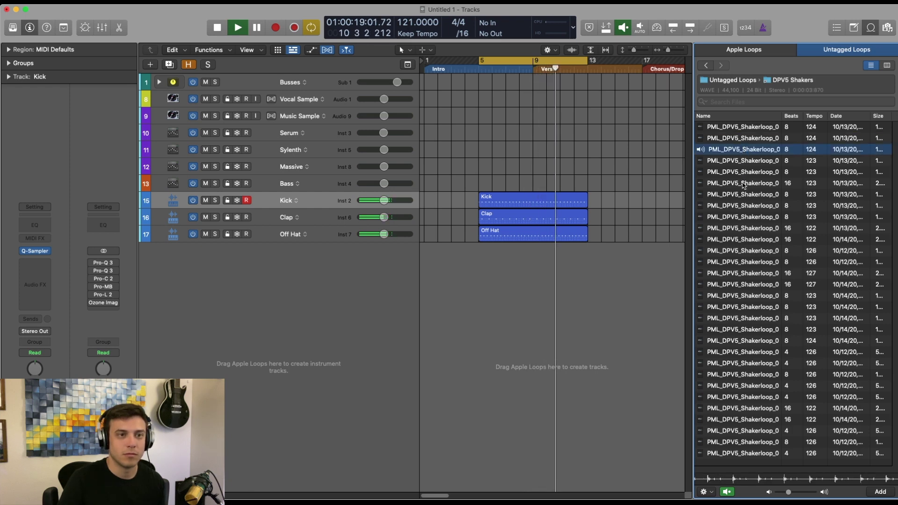
{"action": "left_click_drag", "start_coordinate": [792, 492], "coordinate": [795, 493]}
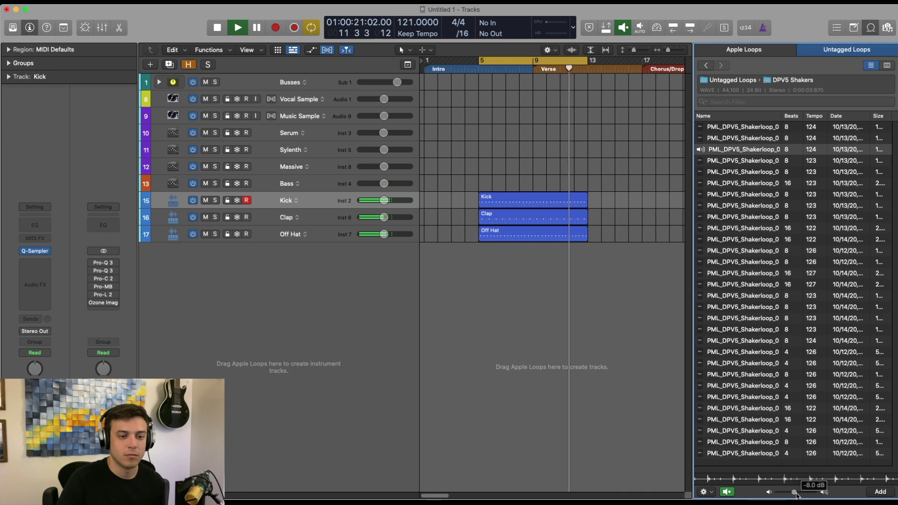
{"action": "left_click", "coordinate": [762, 173]}
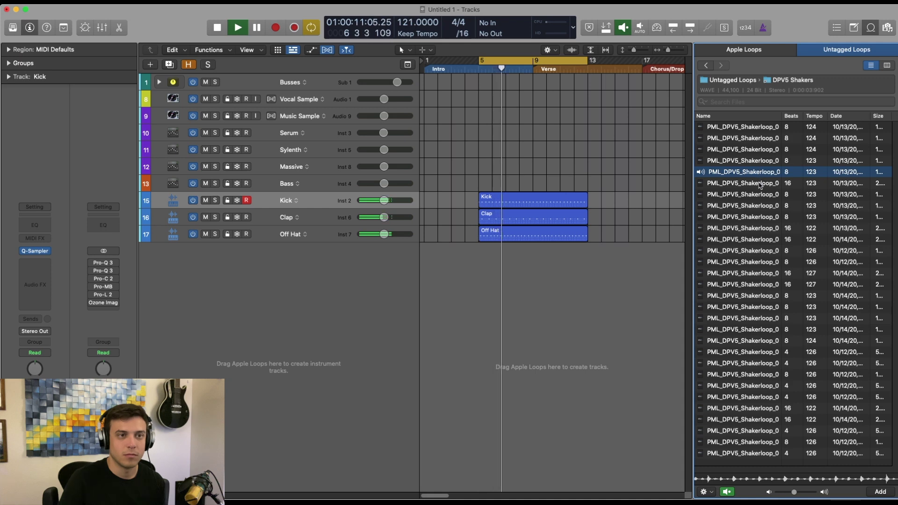
Add PML_DPV5_Shakerloop_005_123BPM at bar 5 on a new audio track below Off Hat.
{"action": "left_click_drag", "start_coordinate": [759, 177], "coordinate": [481, 295]}
{"action": "left_click", "coordinate": [589, 266]}
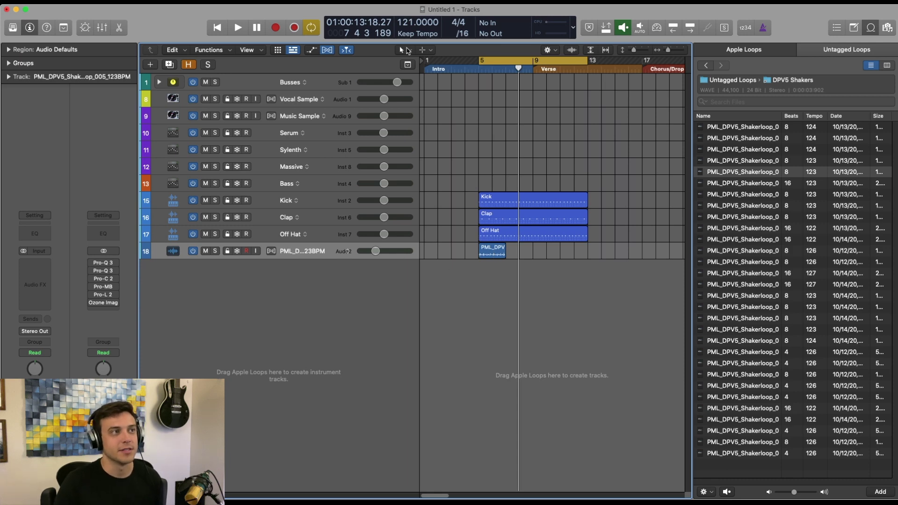
{"action": "left_click_drag", "start_coordinate": [408, 22], "coordinate": [408, 22]}
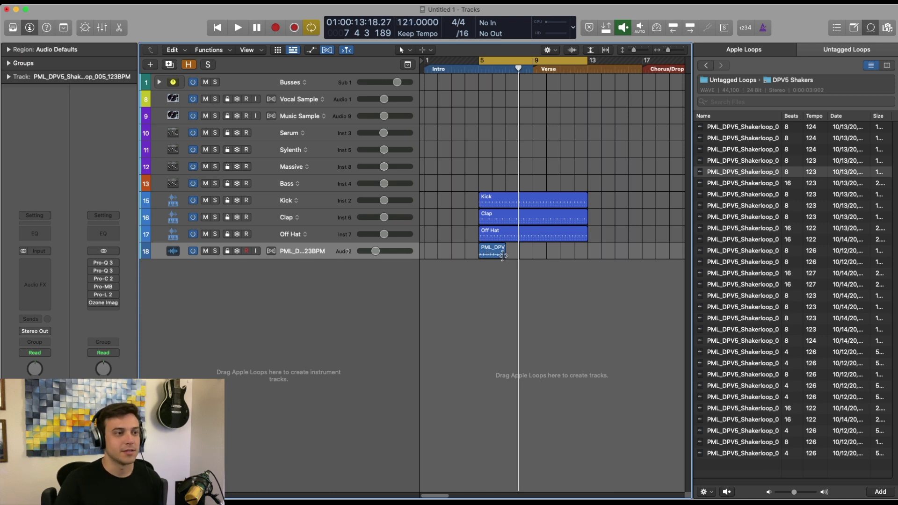
Select the new shaker loop's region and open its region parameters.
{"action": "left_click", "coordinate": [484, 200]}
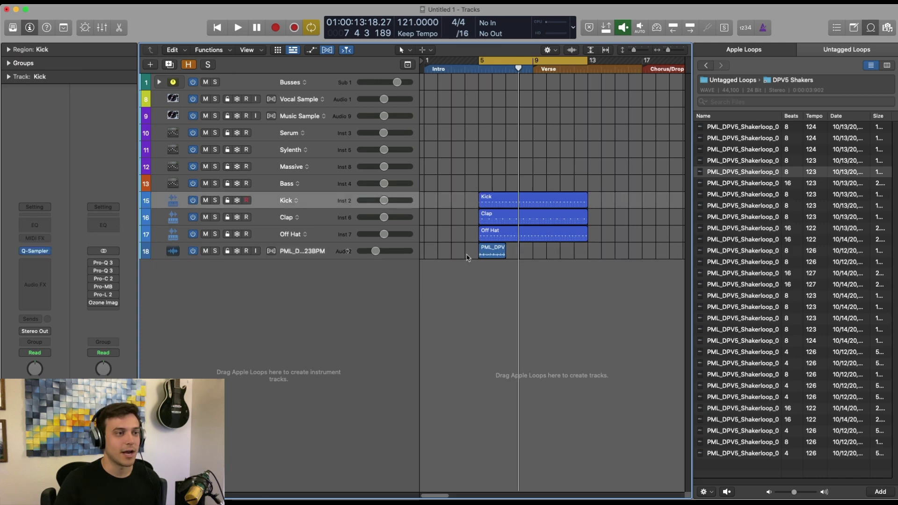
{"action": "left_click", "coordinate": [492, 251]}
{"action": "left_click", "coordinate": [8, 49]}
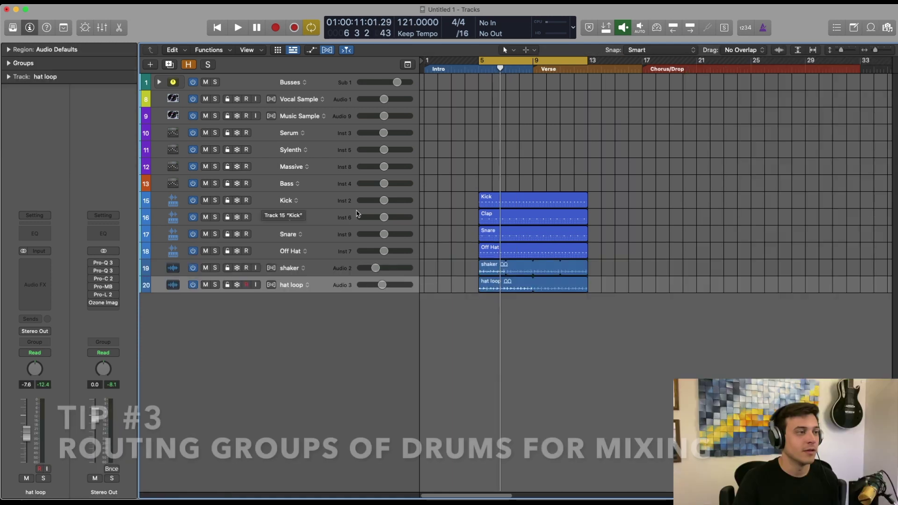
Go through the drum groups on the track list: Snare, the Off Hat, shaker and hat loop tracks, Clap and Kick.
{"action": "left_click", "coordinate": [266, 239]}
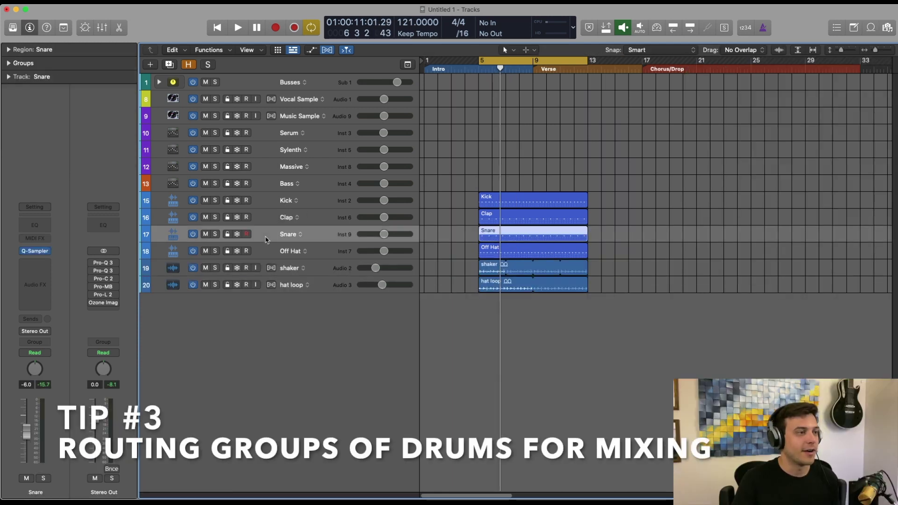
{"action": "left_click", "coordinate": [284, 282]}
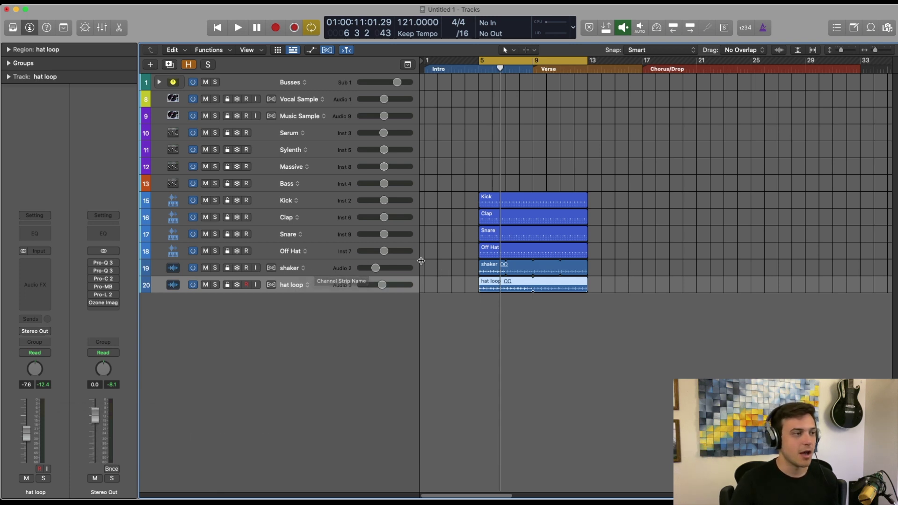
{"action": "left_click", "coordinate": [284, 253], "text": "shift"}
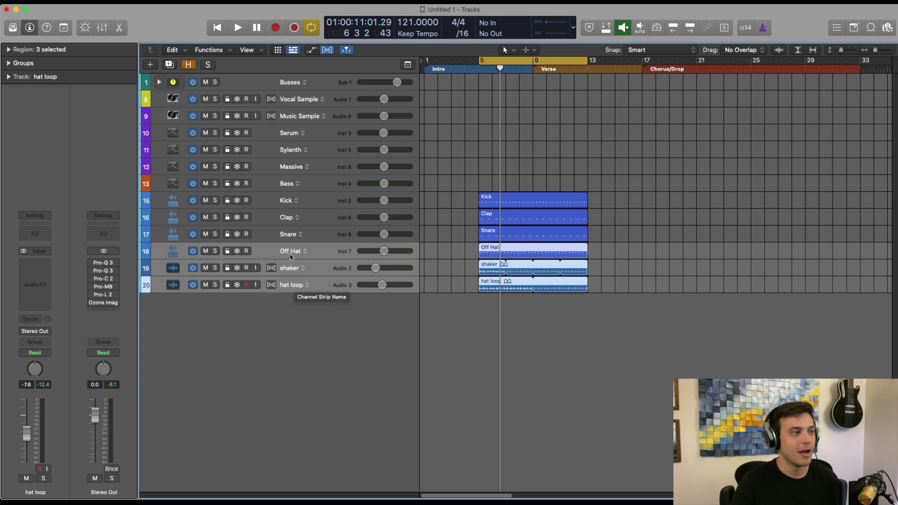
{"action": "left_click", "coordinate": [286, 217]}
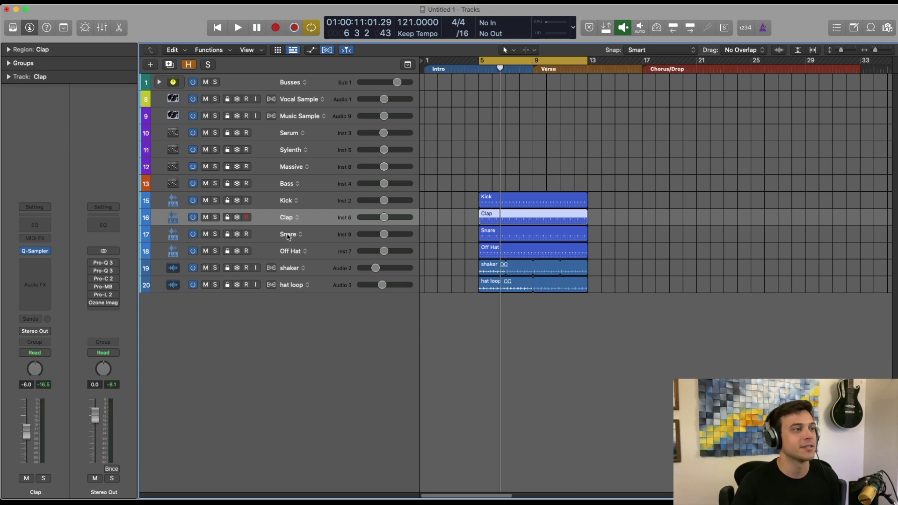
{"action": "left_click", "coordinate": [282, 206]}
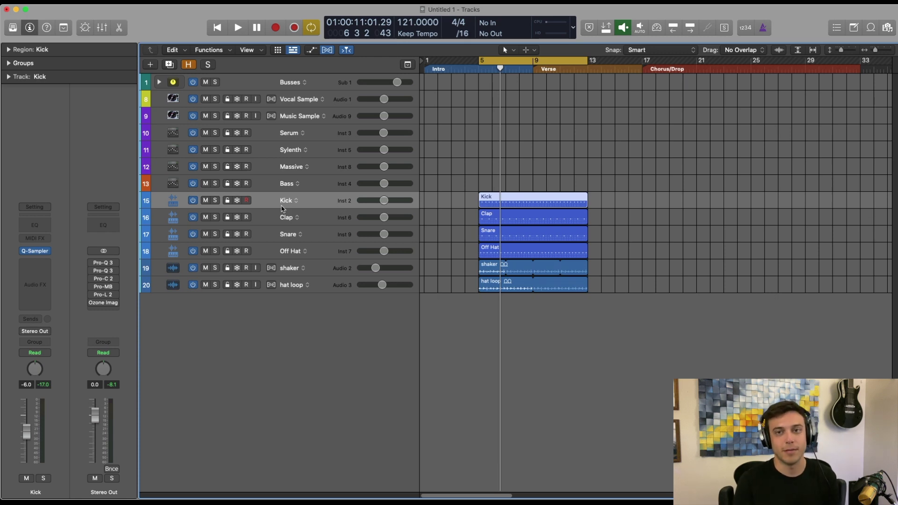
Route the Kick track's output to Bus 22.
{"action": "left_click", "coordinate": [287, 206]}
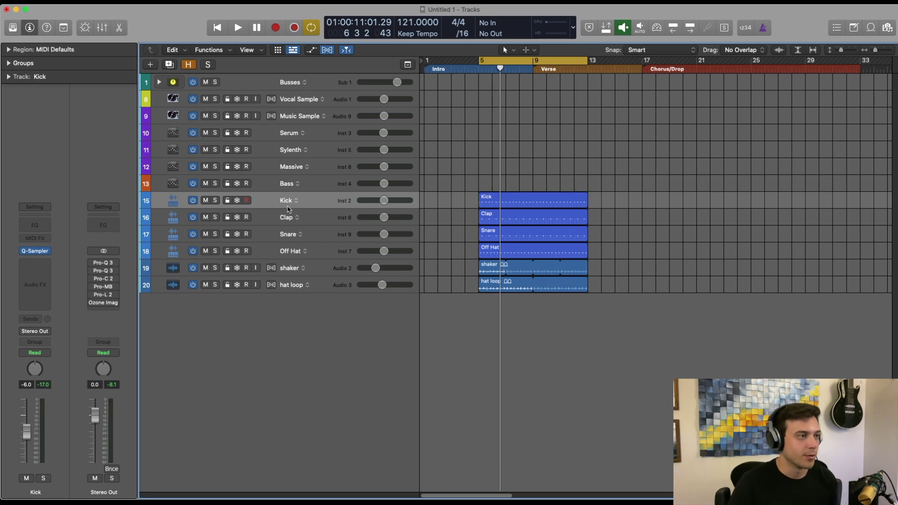
{"action": "left_click", "coordinate": [27, 335]}
{"action": "mouse_move", "coordinate": [41, 366]}
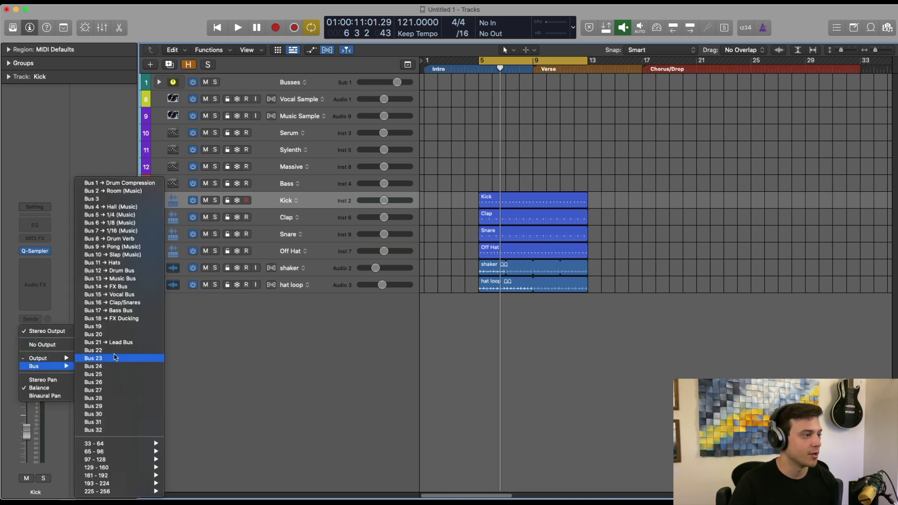
{"action": "left_click", "coordinate": [115, 350]}
Route the outputs of the Clap and Snare tracks together to Bus 23.
{"action": "left_click", "coordinate": [279, 221]}
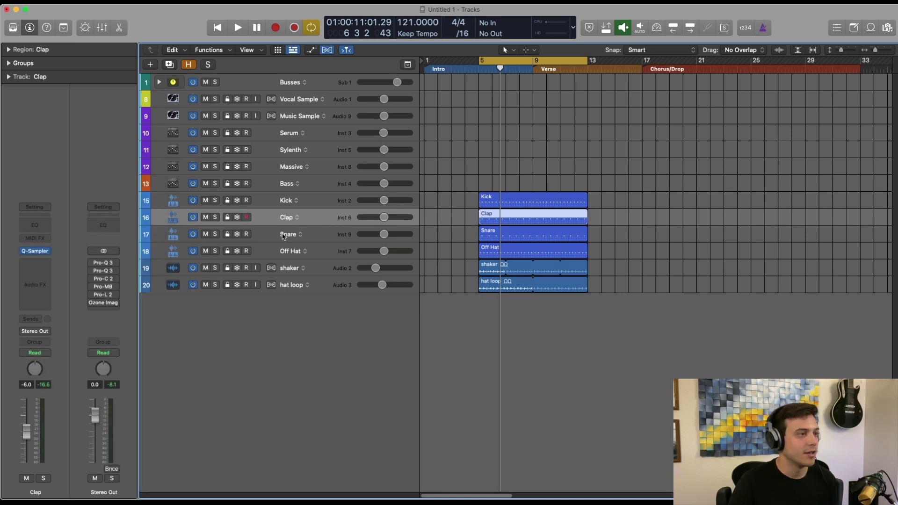
{"action": "left_click", "coordinate": [283, 237], "text": "shift"}
{"action": "left_click", "coordinate": [46, 332]}
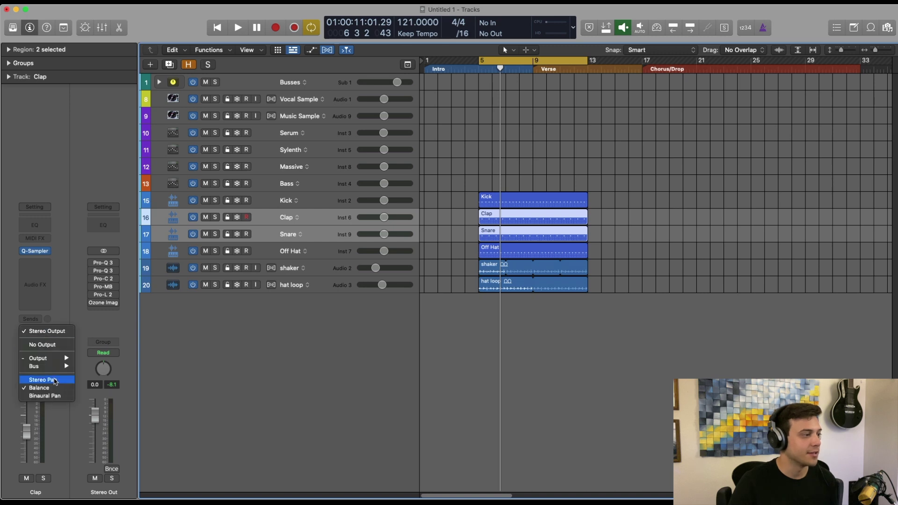
{"action": "mouse_move", "coordinate": [49, 366]}
{"action": "left_click", "coordinate": [133, 360]}
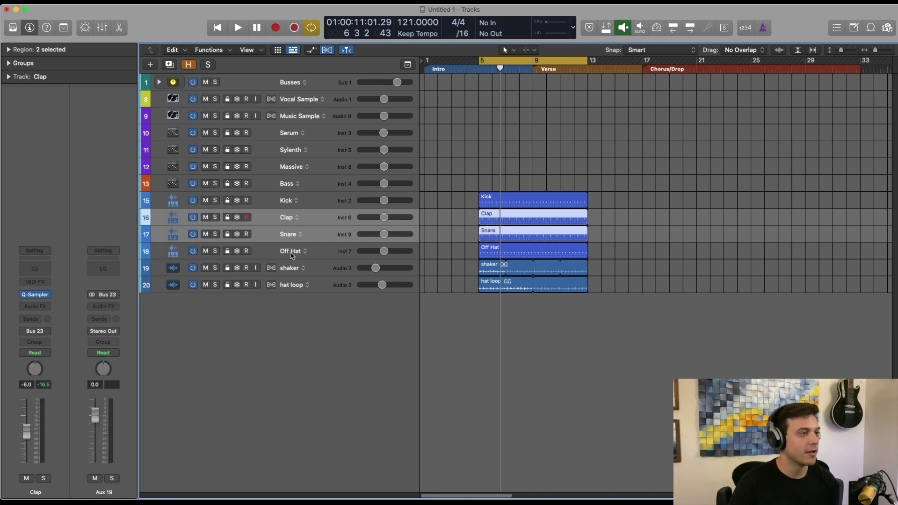
Route the outputs of the Off Hat, shaker and hat loop tracks together to Bus 24.
{"action": "left_click", "coordinate": [289, 252]}
{"action": "left_click", "coordinate": [291, 290], "text": "shift"}
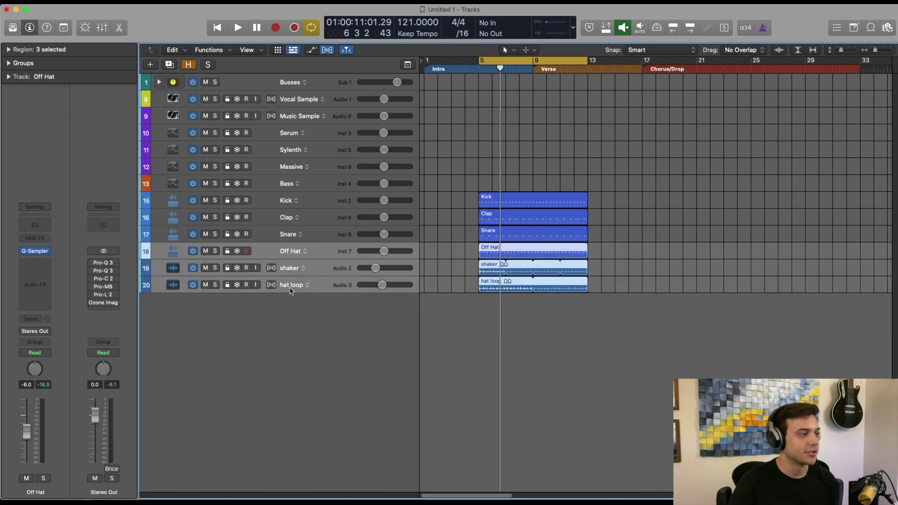
{"action": "left_click", "coordinate": [35, 335]}
{"action": "mouse_move", "coordinate": [47, 366]}
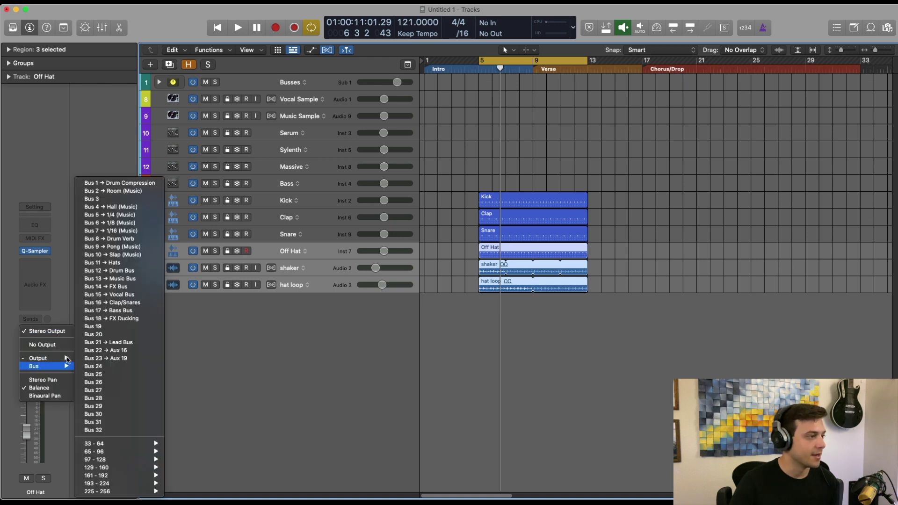
{"action": "left_click", "coordinate": [109, 370]}
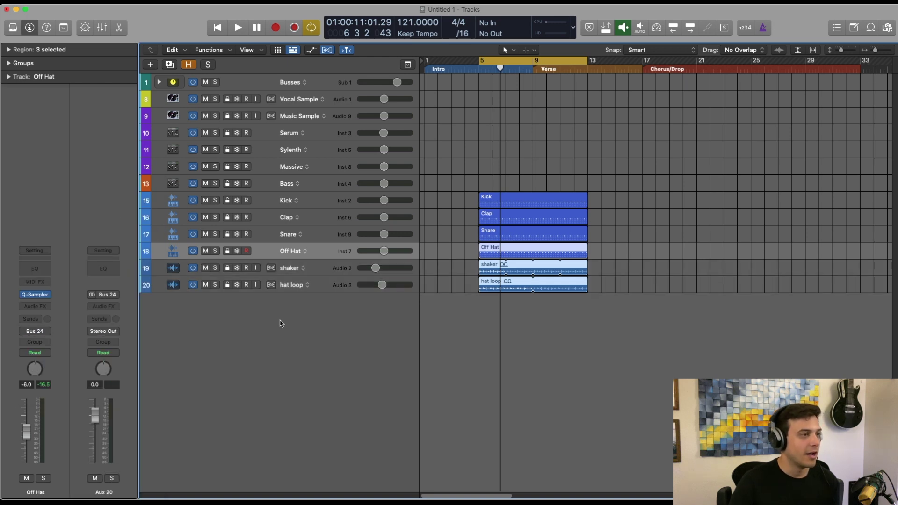
Rename the aux channel fed by Bus 24 as Hats.
{"action": "left_click", "coordinate": [290, 251]}
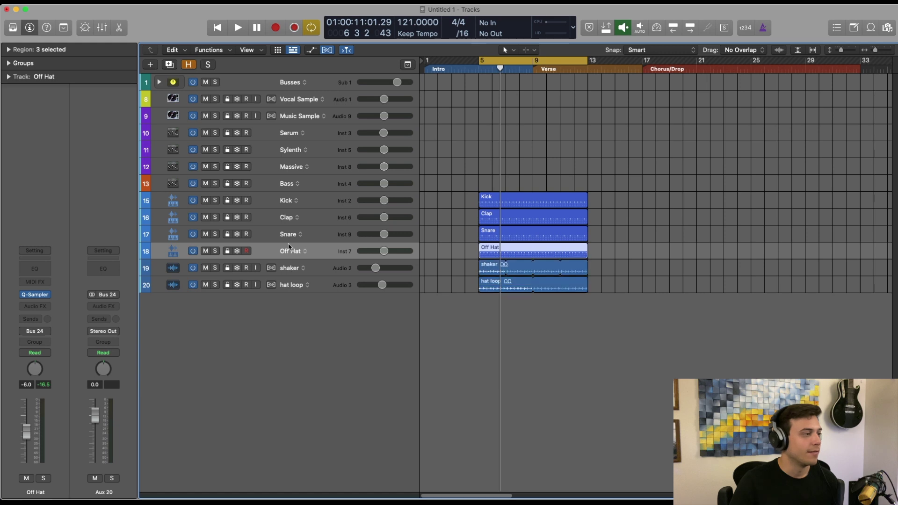
{"action": "double_click", "coordinate": [102, 493]}
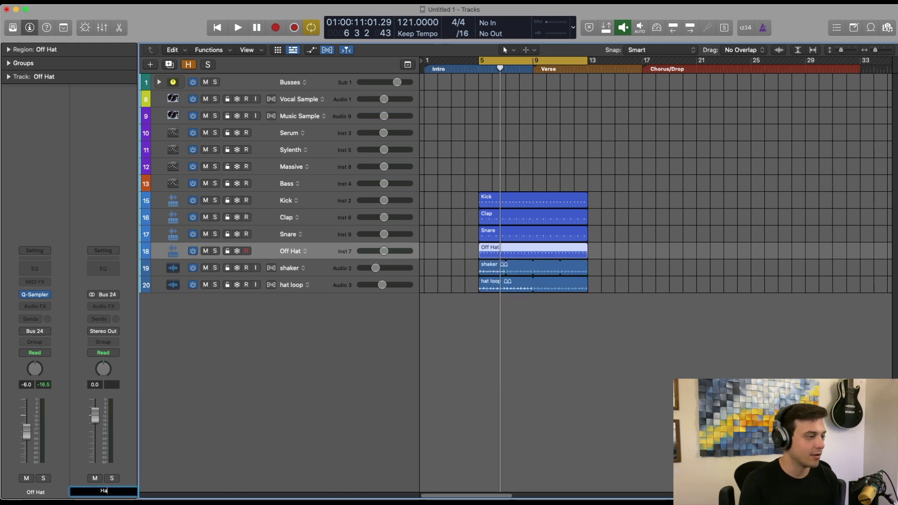
{"action": "key", "text": "Return"}
Rename the aux channel fed by Bus 23 as Snares.
{"action": "left_click", "coordinate": [287, 230]}
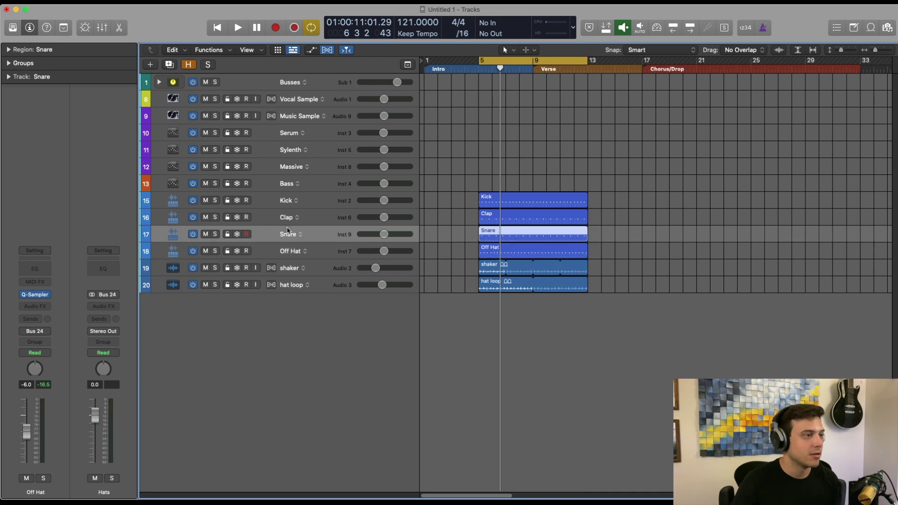
{"action": "left_click", "coordinate": [286, 222]}
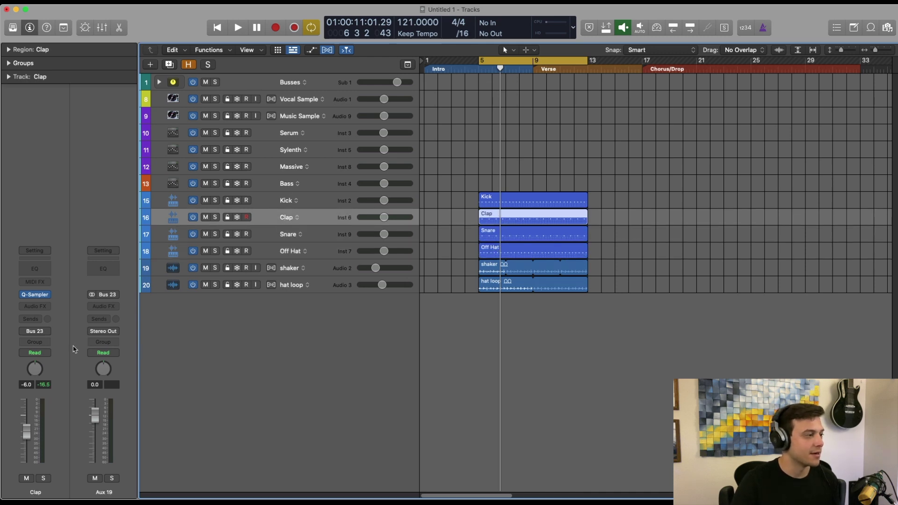
{"action": "double_click", "coordinate": [108, 493]}
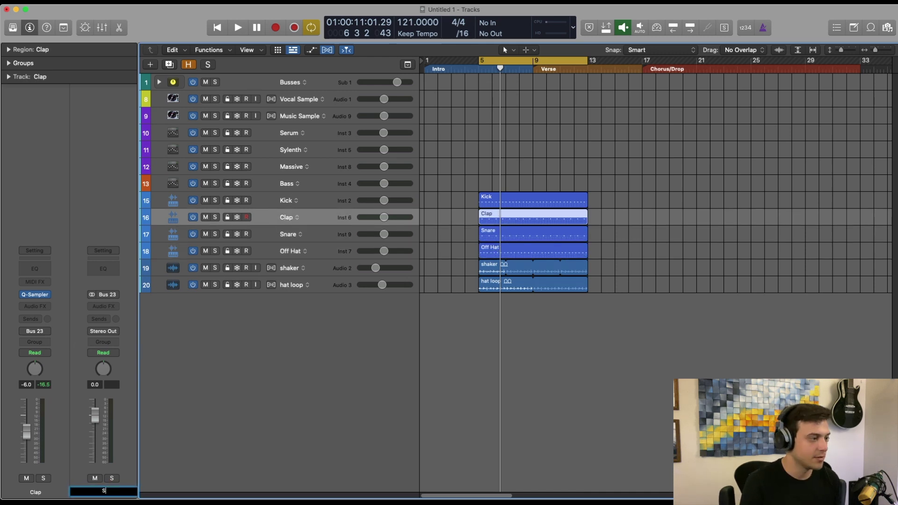
{"action": "key", "text": "Return"}
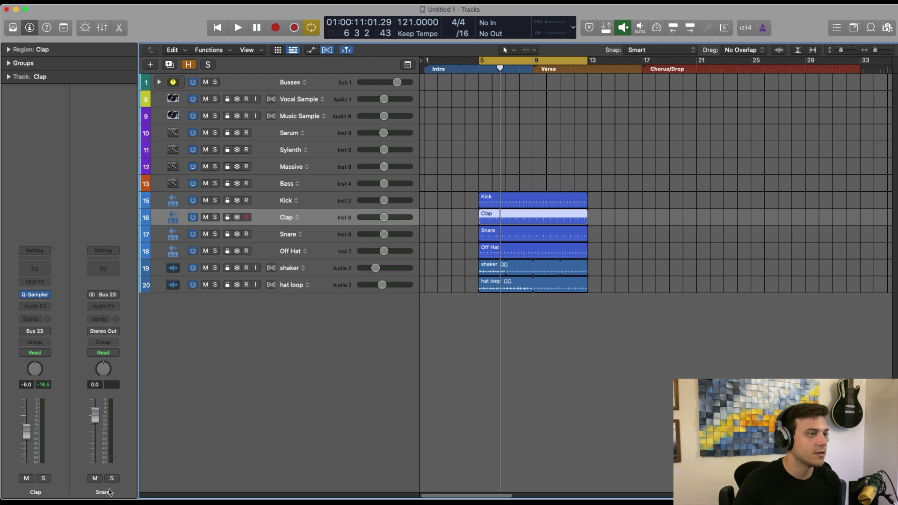
Rename the aux channel fed by Bus 22 as Kick.
{"action": "left_click", "coordinate": [273, 202]}
{"action": "type", "text": "Kick"}
{"action": "key", "text": "Return"}
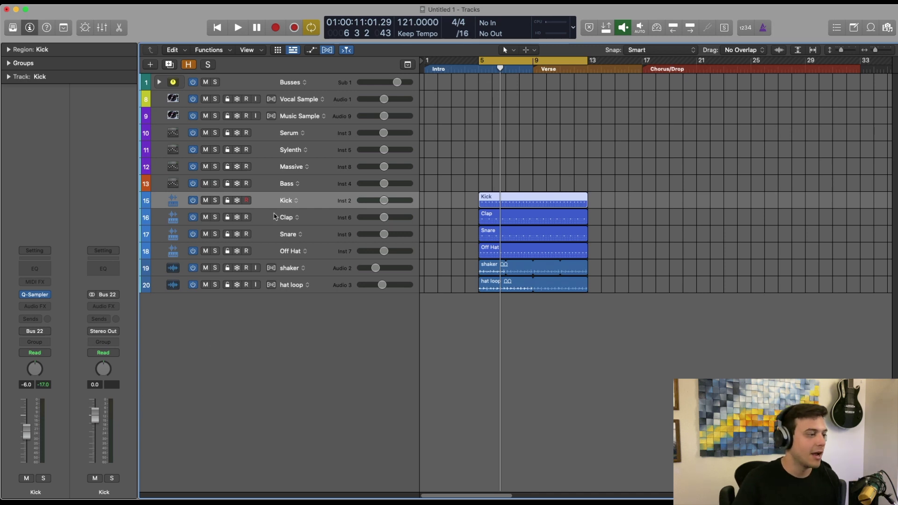
Route the outputs of the Kick and Snares aux channels to Bus 25.
{"action": "left_click", "coordinate": [108, 333]}
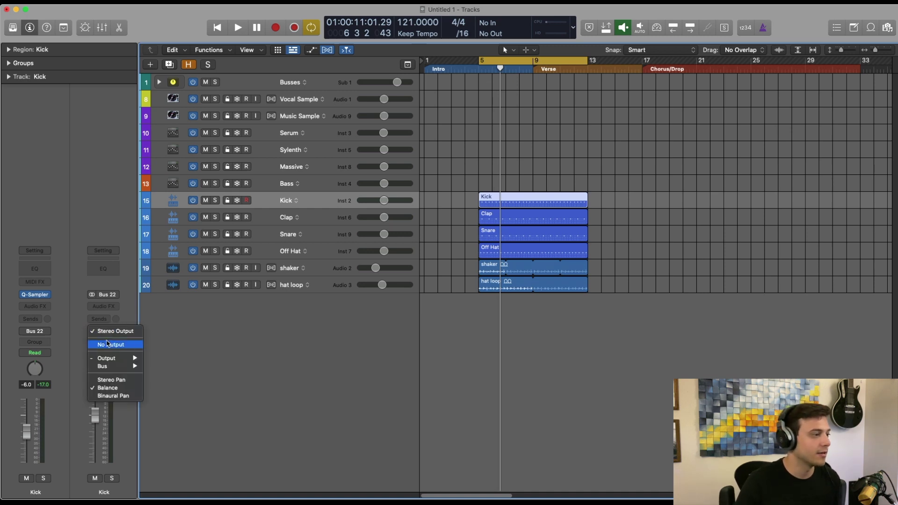
{"action": "mouse_move", "coordinate": [128, 367]}
{"action": "left_click", "coordinate": [157, 377]}
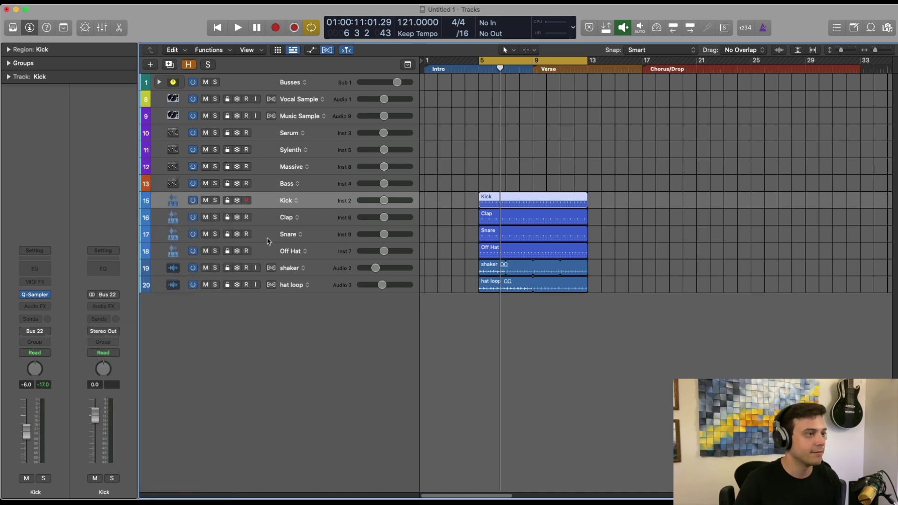
{"action": "left_click", "coordinate": [275, 220]}
{"action": "left_click", "coordinate": [114, 332]}
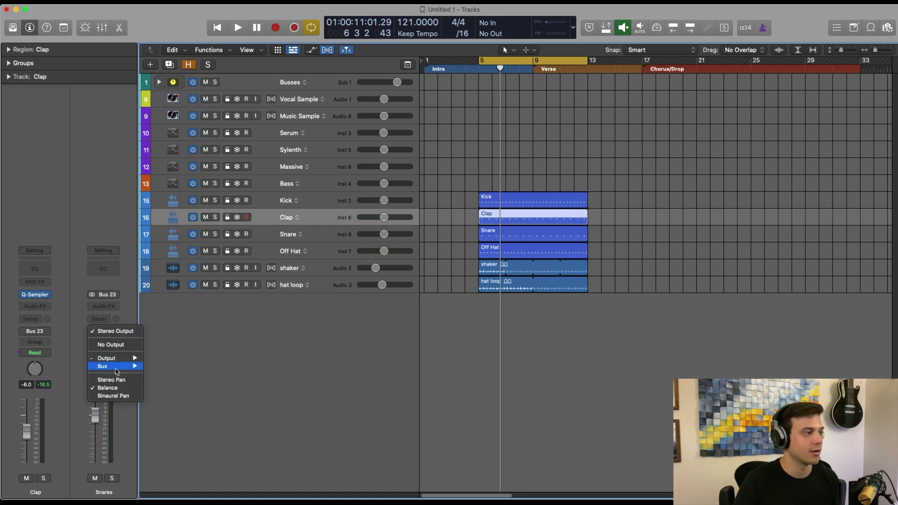
{"action": "mouse_move", "coordinate": [117, 367]}
{"action": "left_click", "coordinate": [209, 345]}
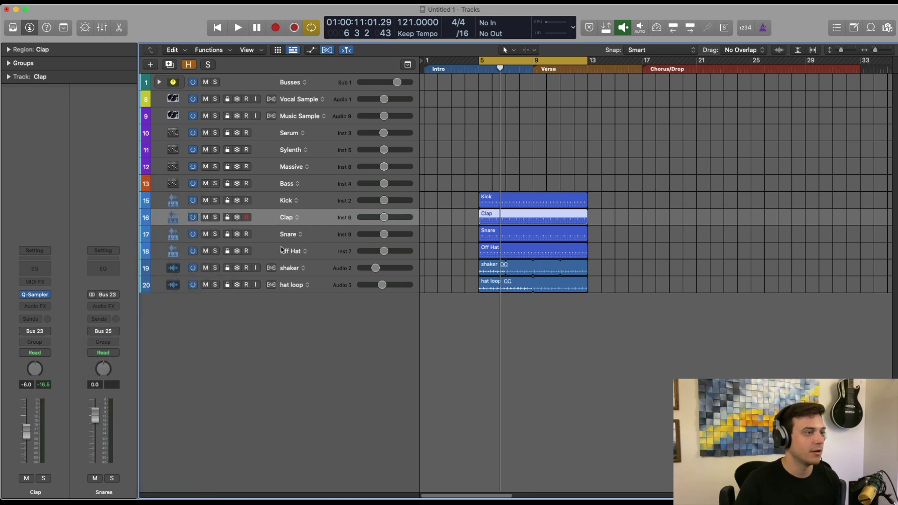
Route the output of the Hats aux channel, fed by the Off Hat track, to Bus 25.
{"action": "left_click", "coordinate": [275, 251]}
{"action": "left_click", "coordinate": [101, 332]}
{"action": "mouse_move", "coordinate": [115, 366]}
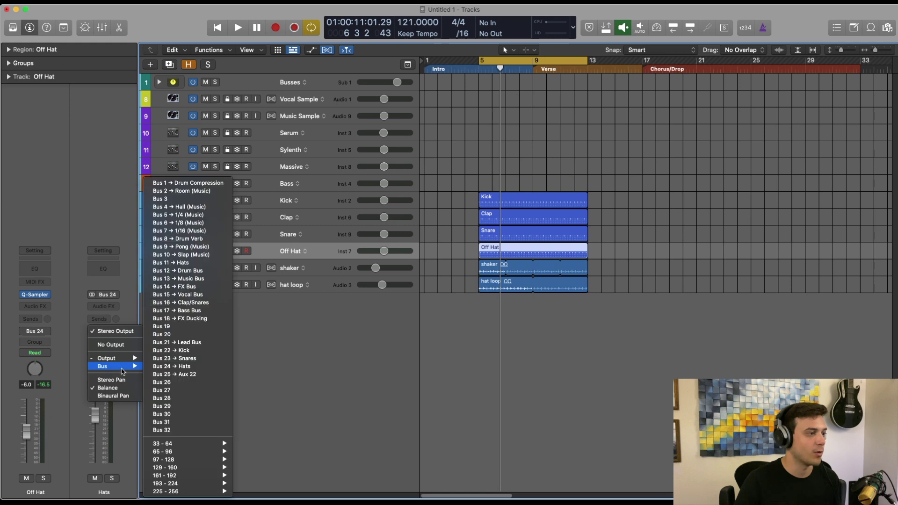
{"action": "key", "text": "Return"}
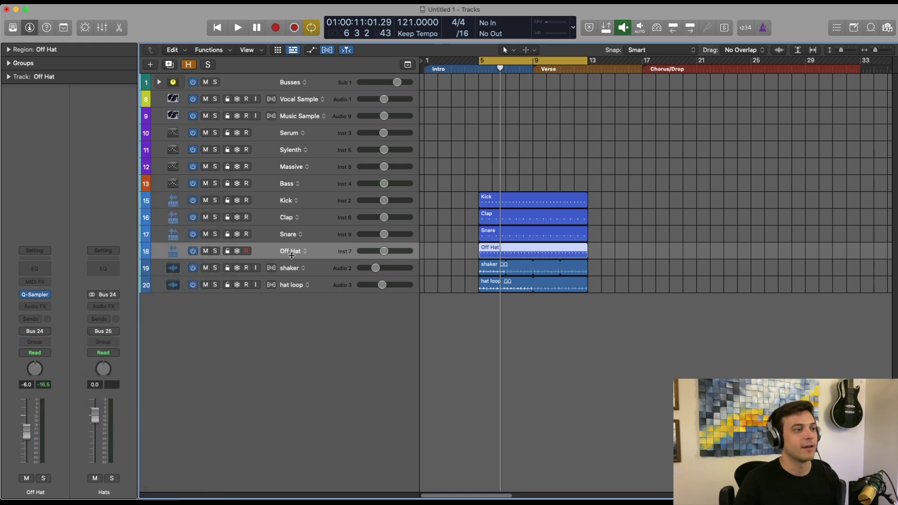
Review which drum tracks belong to the Hats, Snares and Kick groups by selecting them group by group.
{"action": "left_click", "coordinate": [294, 284], "text": "shift"}
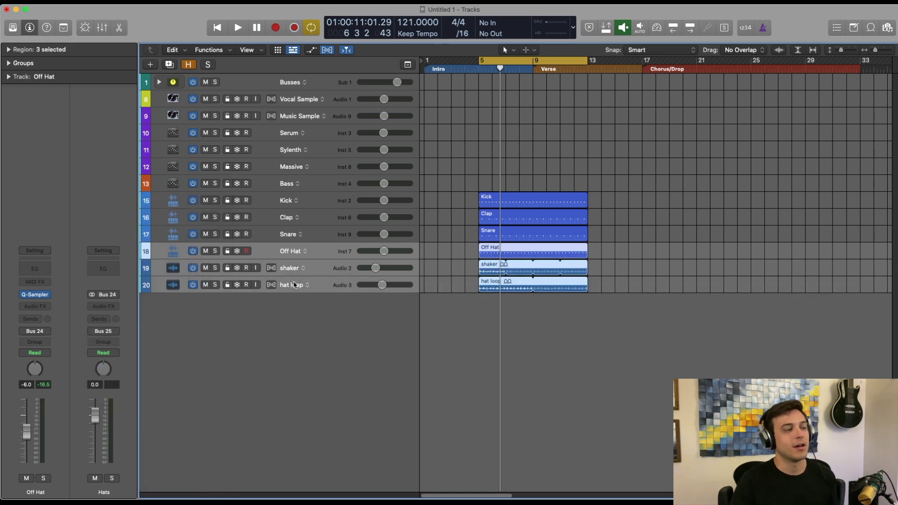
{"action": "left_click", "coordinate": [287, 232]}
{"action": "left_click", "coordinate": [286, 217], "text": "shift"}
{"action": "left_click", "coordinate": [282, 203]}
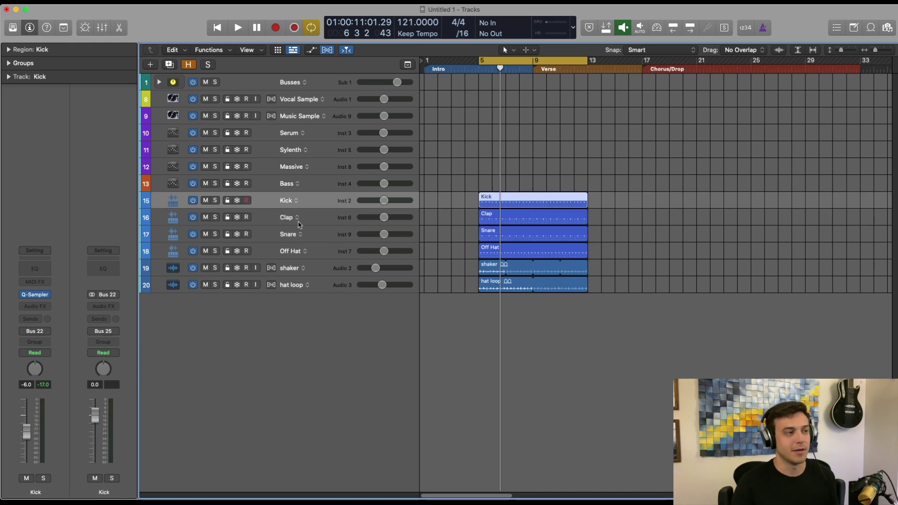
{"action": "left_click", "coordinate": [272, 218]}
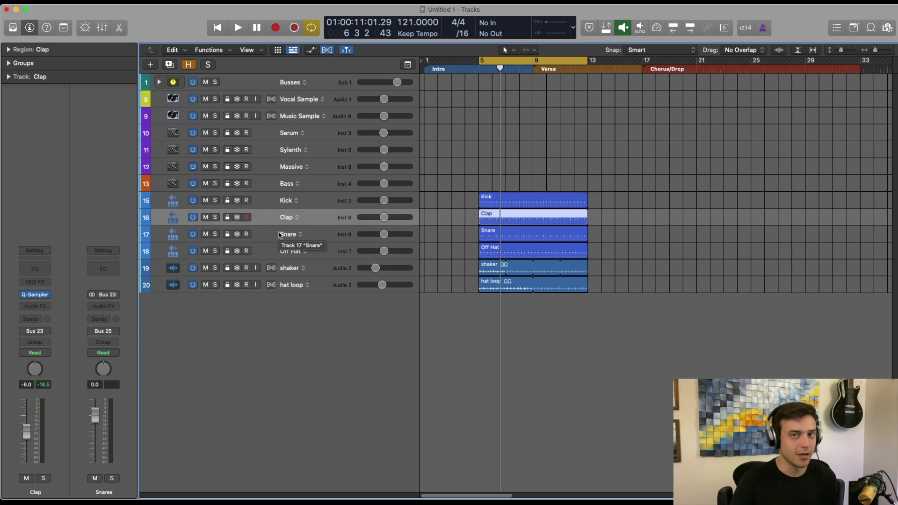
{"action": "left_click", "coordinate": [284, 234], "text": "shift"}
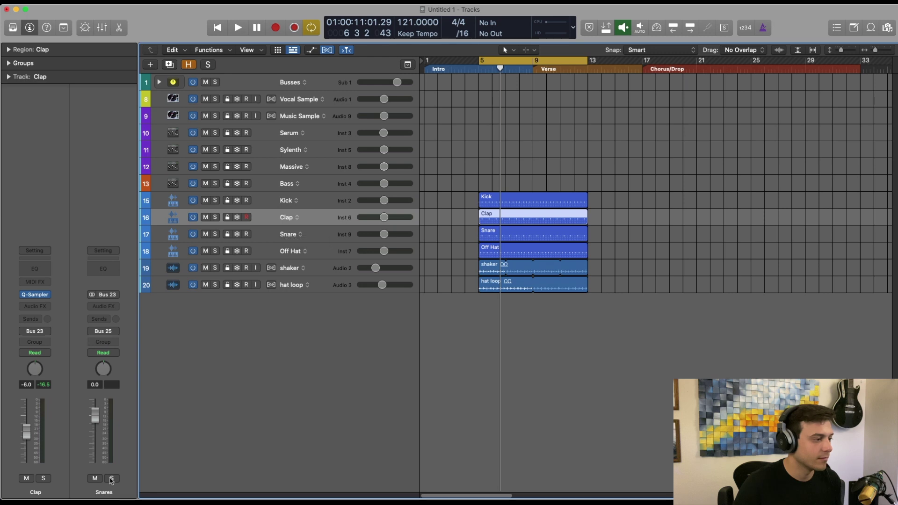
Insert a Compressor on the Snares aux channel while playing it back soloed.
{"action": "key", "text": "ctrl+s"}
{"action": "key", "text": "space"}
{"action": "left_click", "coordinate": [103, 306]}
{"action": "mouse_move", "coordinate": [116, 410]}
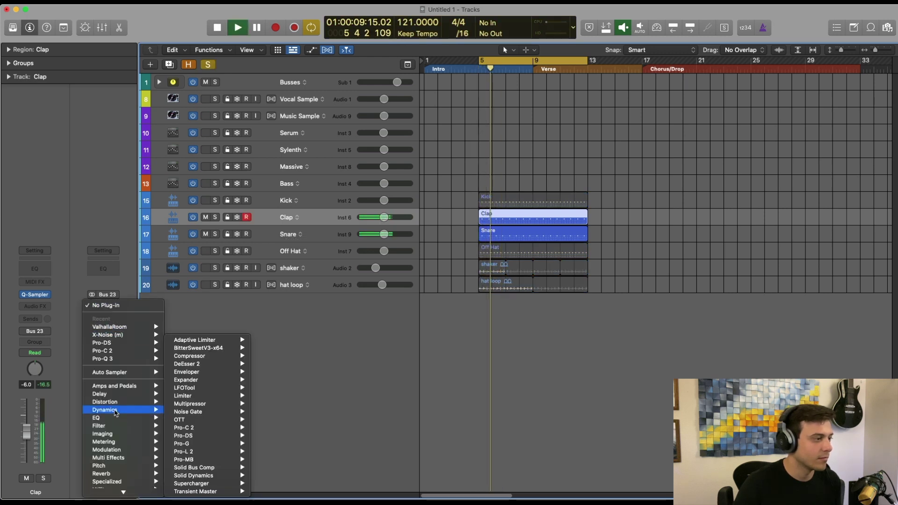
{"action": "left_click", "coordinate": [202, 357]}
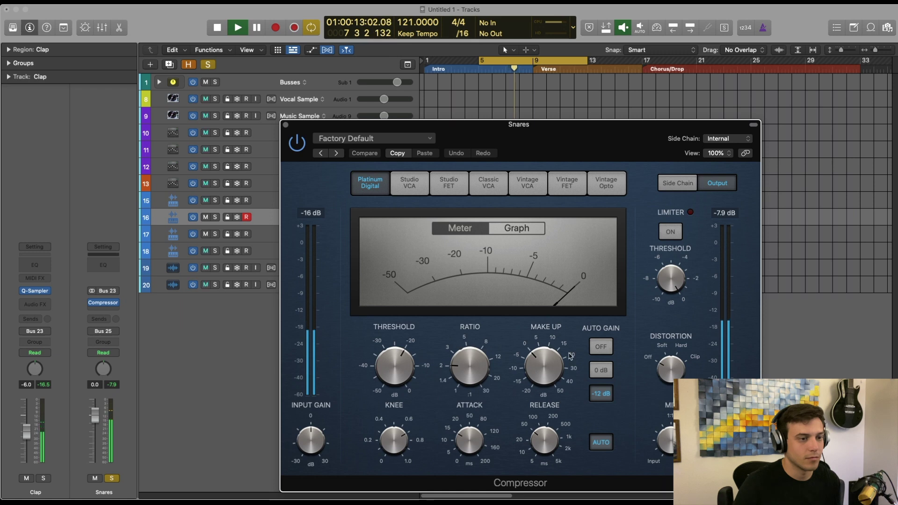
Turn off auto gain on the Snares Compressor and lower its threshold with a slight make-up boost, using the graph display.
{"action": "left_click", "coordinate": [601, 346]}
{"action": "left_click_drag", "start_coordinate": [394, 367], "coordinate": [392, 382]}
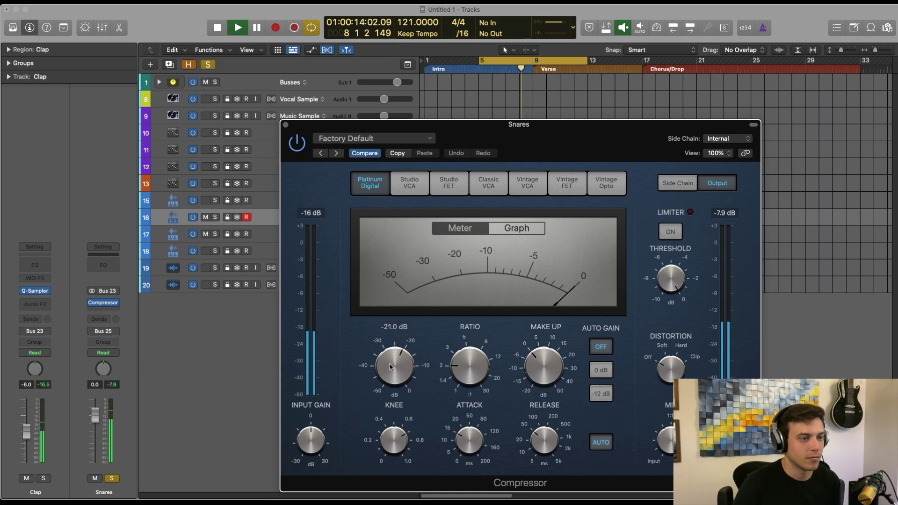
{"action": "left_click", "coordinate": [517, 227]}
{"action": "mouse_move", "coordinate": [543, 368]}
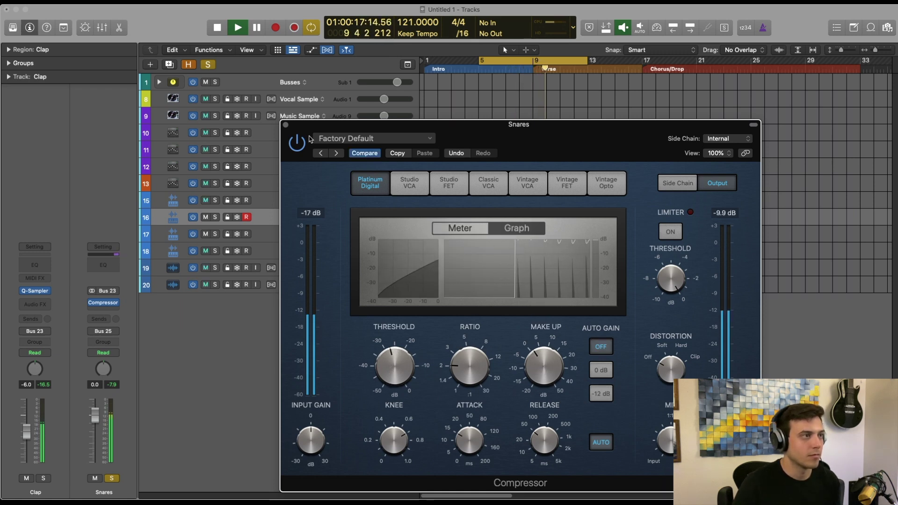
{"action": "left_click", "coordinate": [286, 125]}
Insert a Channel EQ on the Hats aux channel and enable its low cut at about 270 Hz.
{"action": "left_click", "coordinate": [270, 257]}
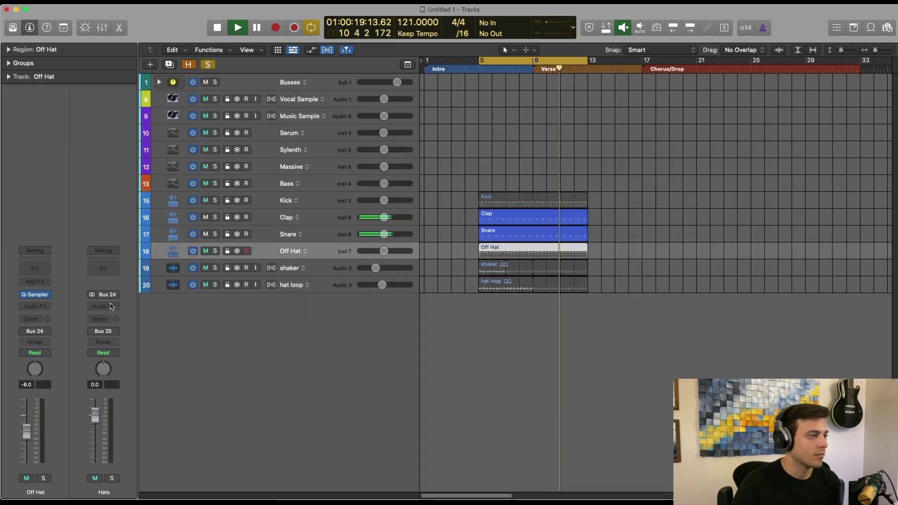
{"action": "left_click", "coordinate": [103, 306]}
{"action": "mouse_move", "coordinate": [111, 417]}
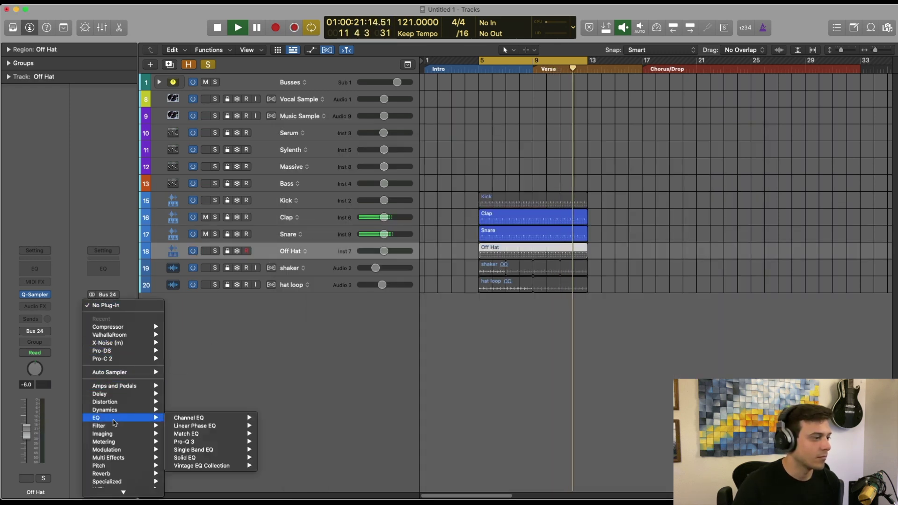
{"action": "left_click", "coordinate": [201, 416]}
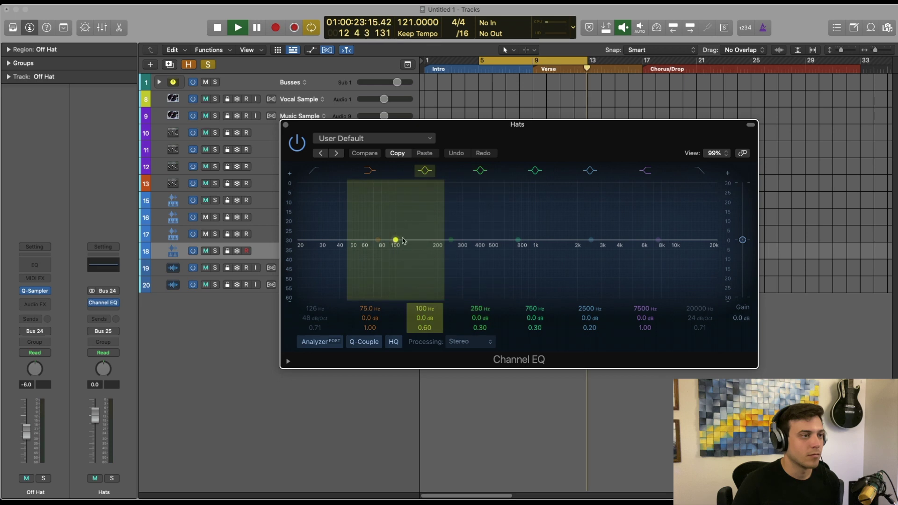
{"action": "left_click", "coordinate": [313, 172]}
{"action": "left_click_drag", "start_coordinate": [405, 260], "coordinate": [456, 257]}
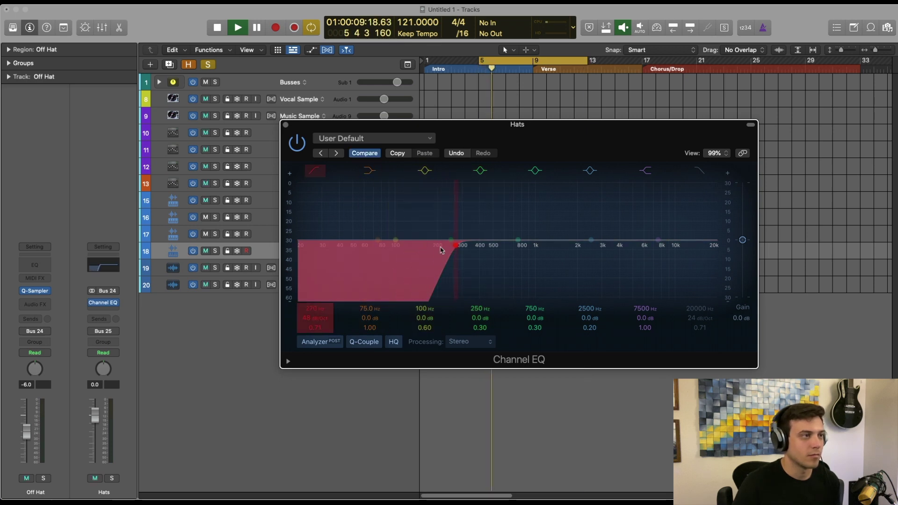
Solo the Hats aux channel and raise the low cut frequency of its Channel EQ further.
{"action": "left_click", "coordinate": [112, 477]}
{"action": "left_click", "coordinate": [274, 236]}
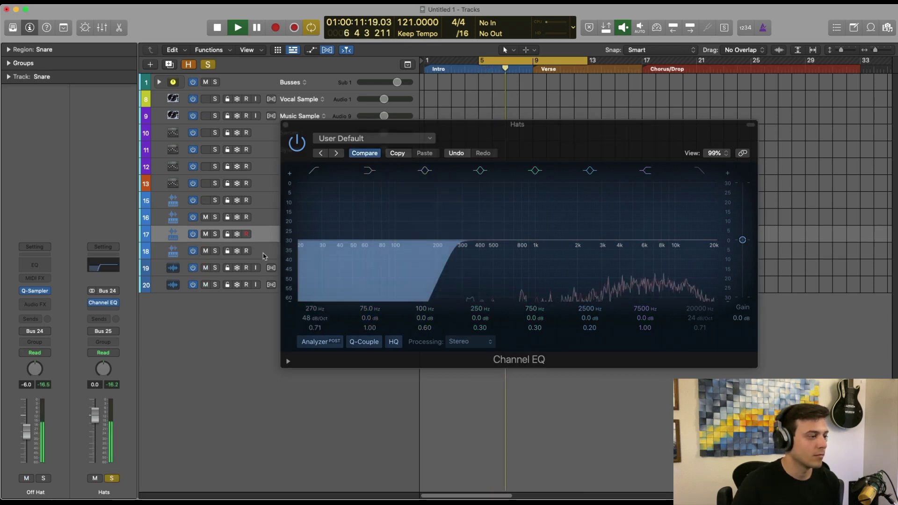
{"action": "left_click", "coordinate": [268, 252]}
{"action": "left_click_drag", "start_coordinate": [458, 253], "coordinate": [492, 252]}
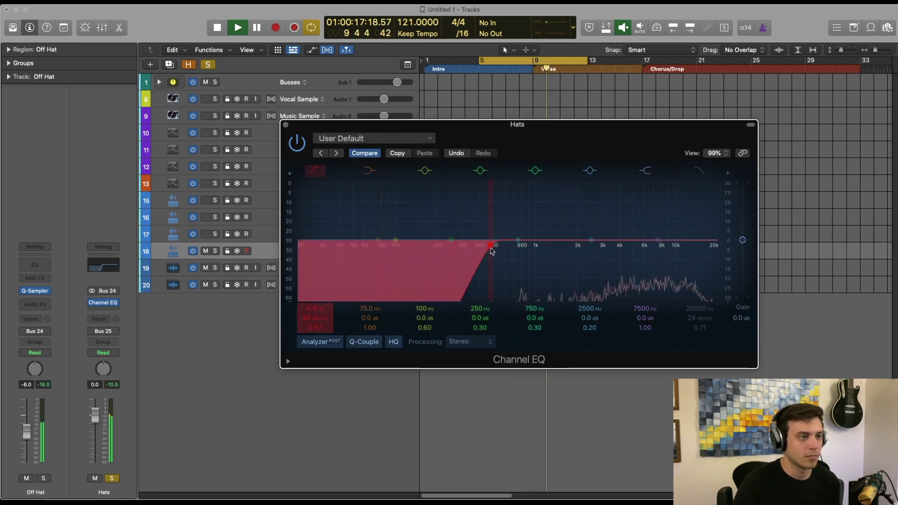
{"action": "left_click_drag", "start_coordinate": [492, 253], "coordinate": [482, 253]}
{"action": "left_click", "coordinate": [285, 125]}
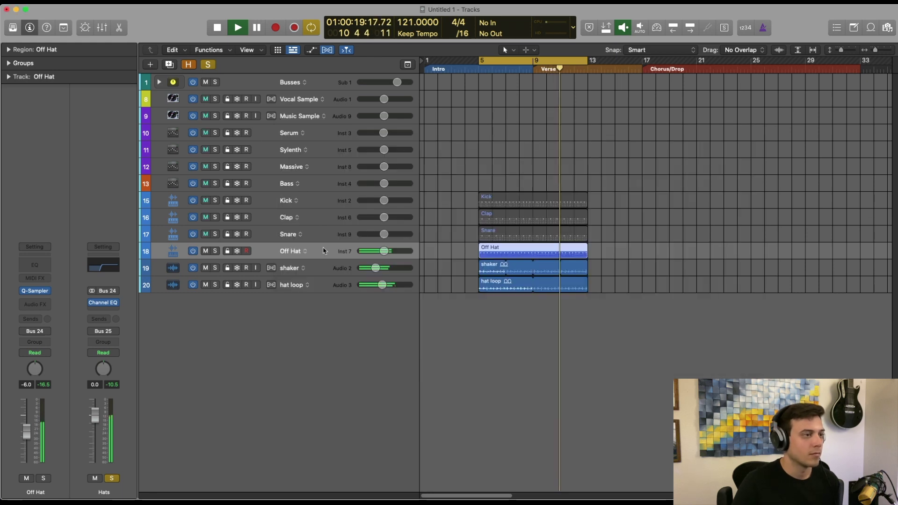
Clear the Hats solo and listen to the full drum mix while checking the Kick and hat loop channels.
{"action": "key", "text": "ctrl+s"}
{"action": "left_click", "coordinate": [283, 201]}
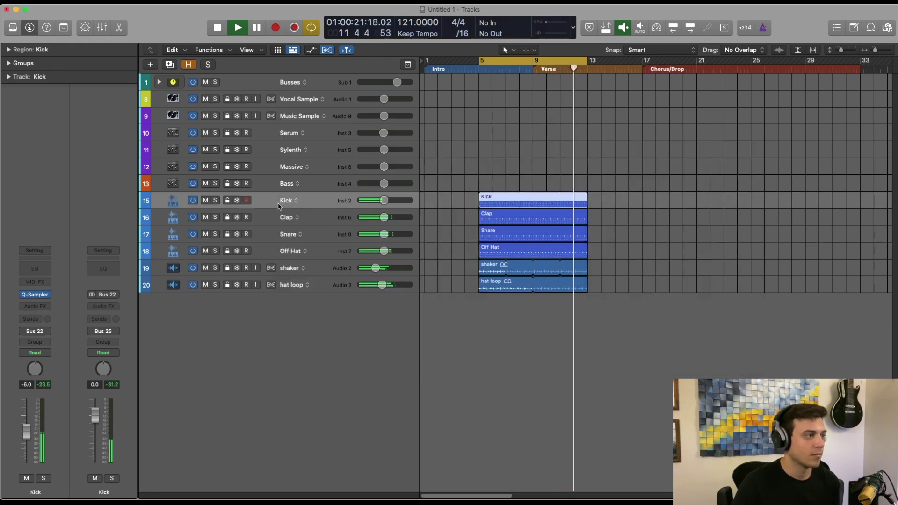
{"action": "left_click", "coordinate": [289, 285]}
{"action": "key", "text": "space"}
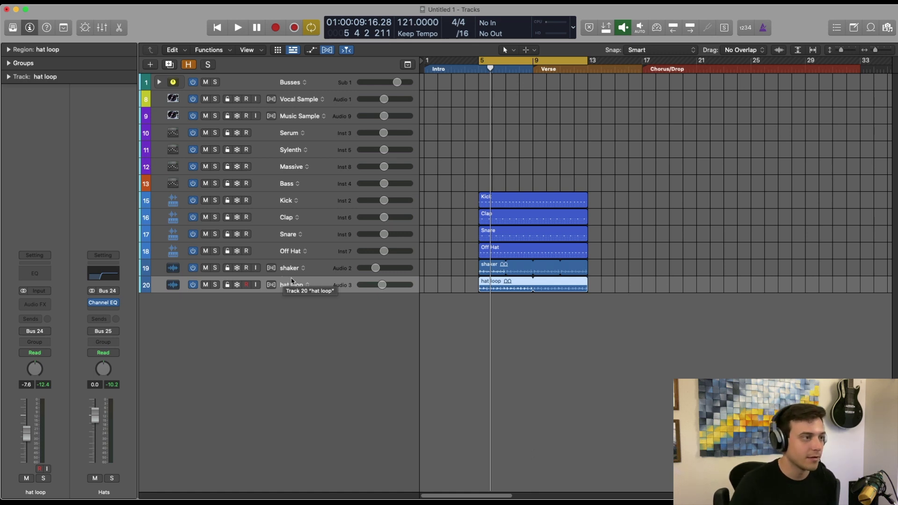
Create a track for the Bus 25 aux channel from the mixer and rename it Drum Bus.
{"action": "key", "text": "x"}
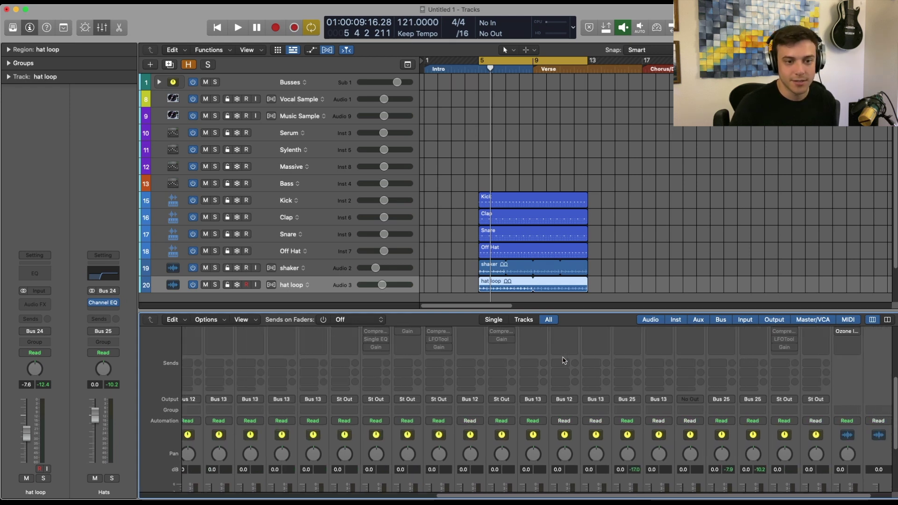
{"action": "scroll", "coordinate": [874, 408], "scroll_direction": "down", "scroll_amount": 4}
{"action": "scroll", "coordinate": [813, 477], "scroll_direction": "up", "scroll_amount": 4}
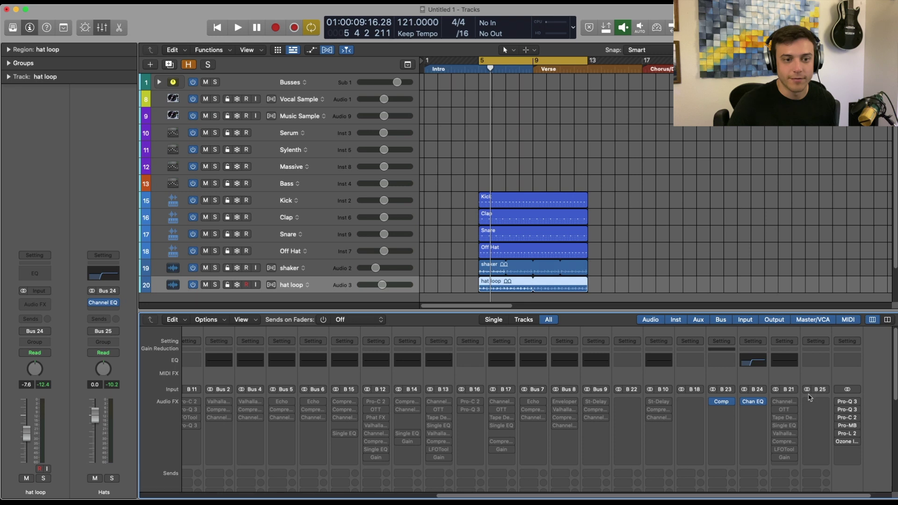
{"action": "scroll", "coordinate": [809, 404], "scroll_direction": "down", "scroll_amount": 4}
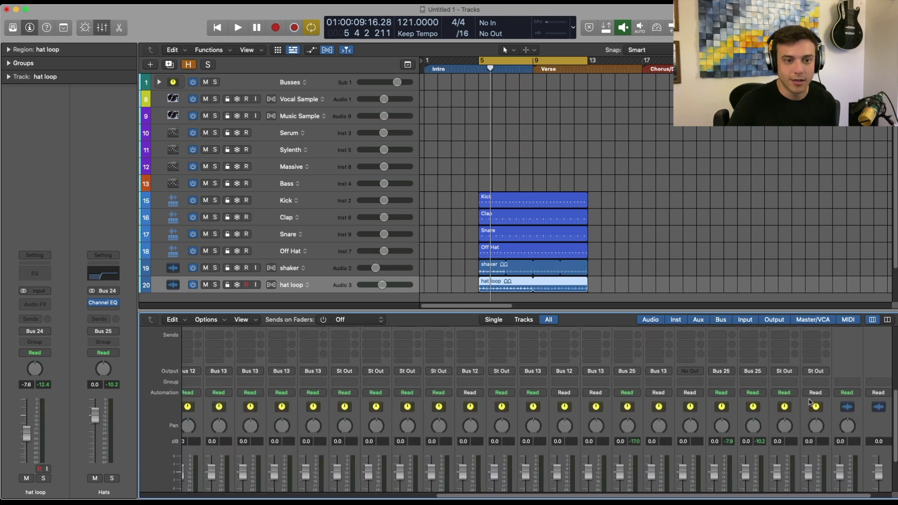
{"action": "left_click", "coordinate": [807, 394]}
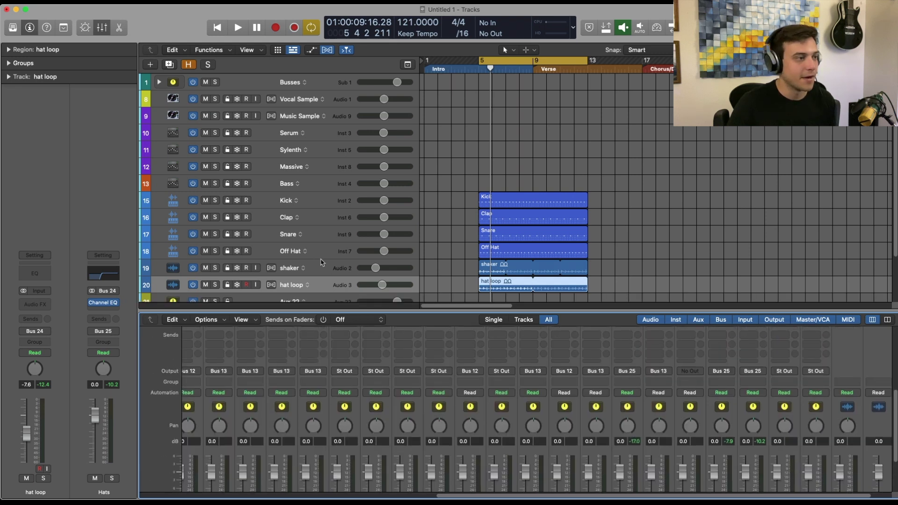
{"action": "key", "text": "e"}
{"action": "key", "text": "e"}
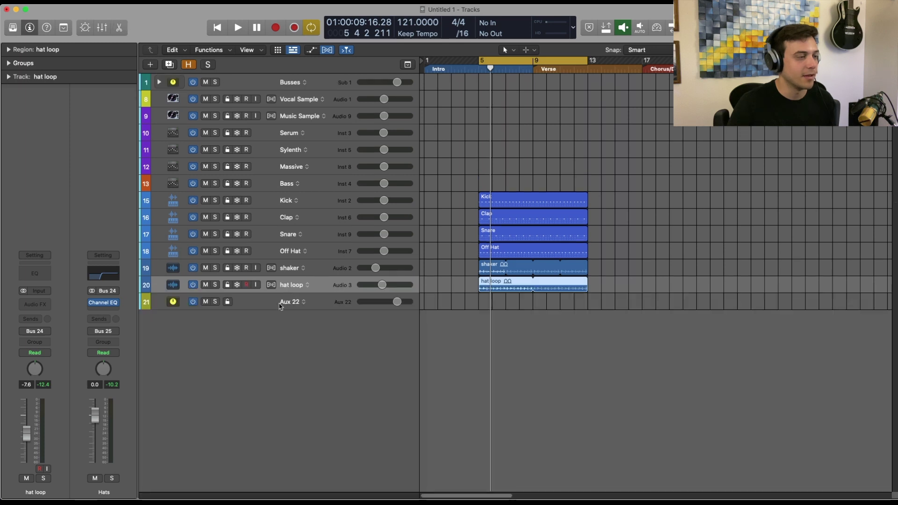
{"action": "double_click", "coordinate": [287, 302]}
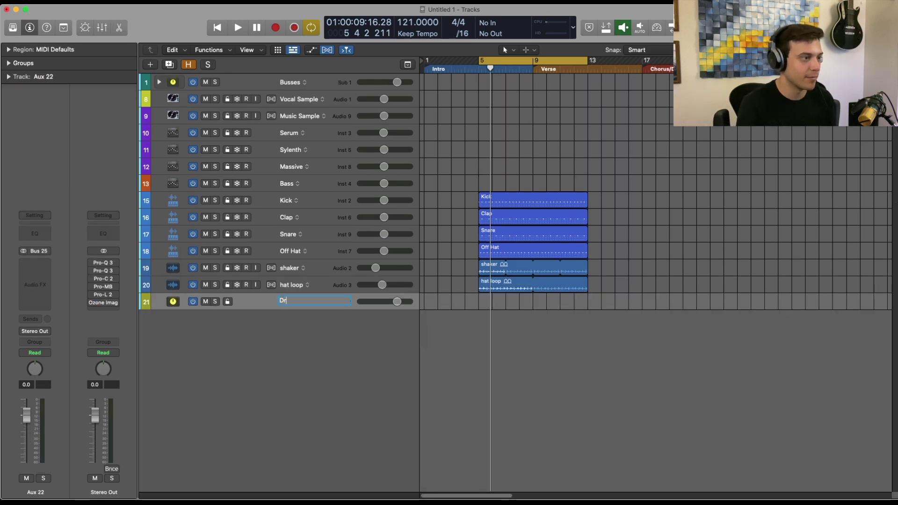
Insert a Compressor followed by a Channel EQ on the Drum Bus channel.
{"action": "left_click", "coordinate": [47, 265]}
{"action": "left_click", "coordinate": [38, 283]}
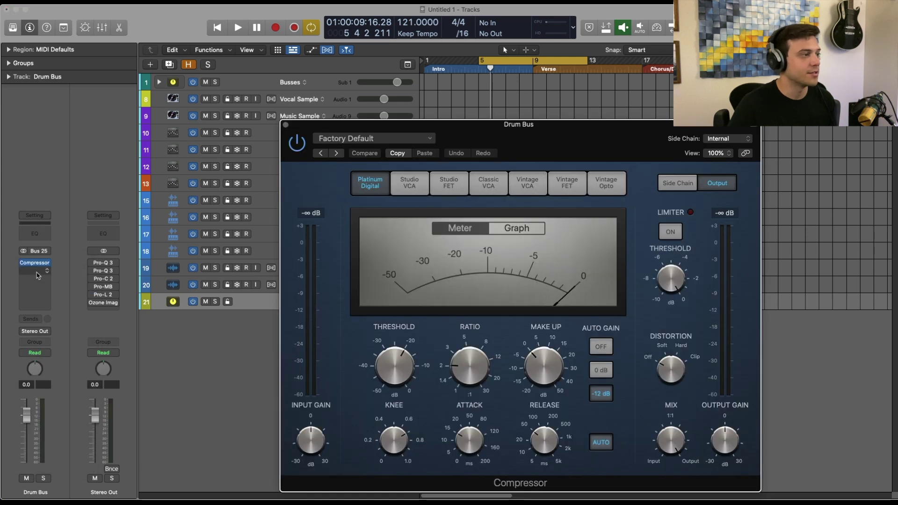
{"action": "left_click", "coordinate": [39, 273]}
{"action": "left_click", "coordinate": [46, 299]}
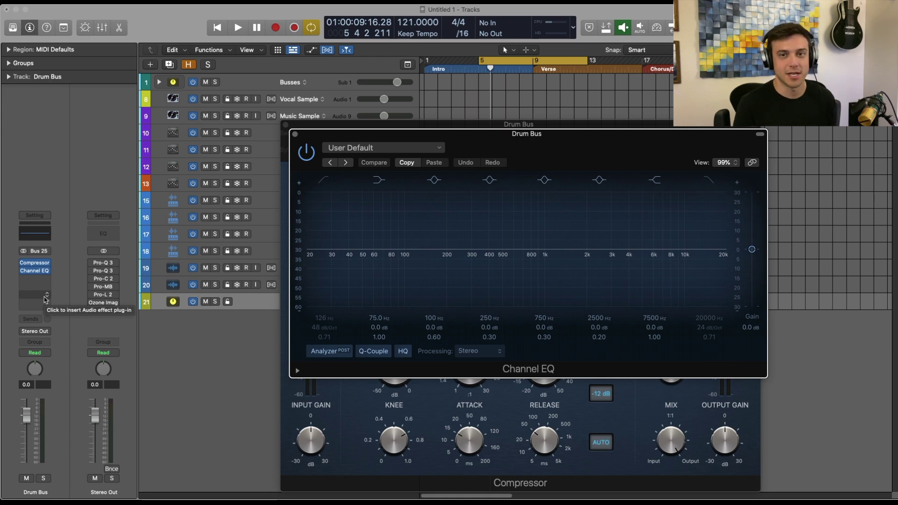
During playback, boost the Drum Bus EQ 2.5 dB at 905 Hz and set its Compressor to 2.5 dB make-up with auto gain off.
{"action": "key", "text": "space"}
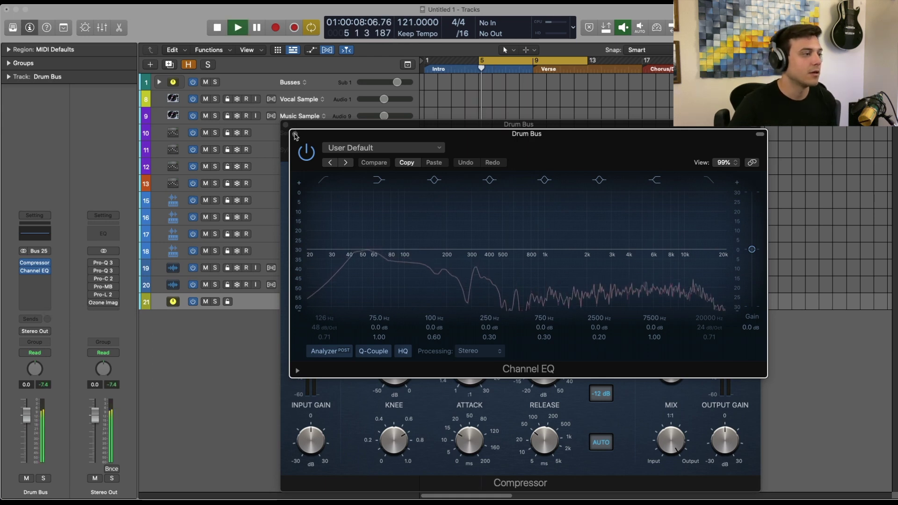
{"action": "left_click_drag", "start_coordinate": [527, 249], "coordinate": [552, 242]}
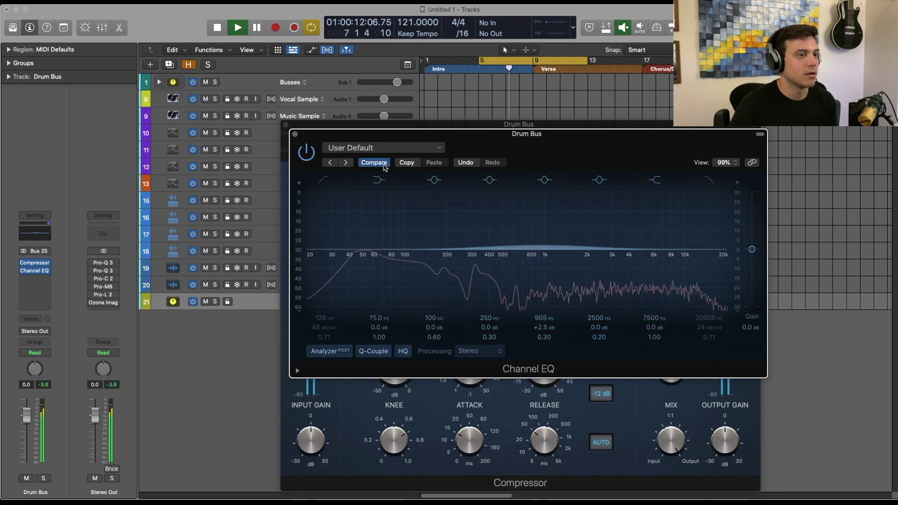
{"action": "left_click", "coordinate": [295, 134]}
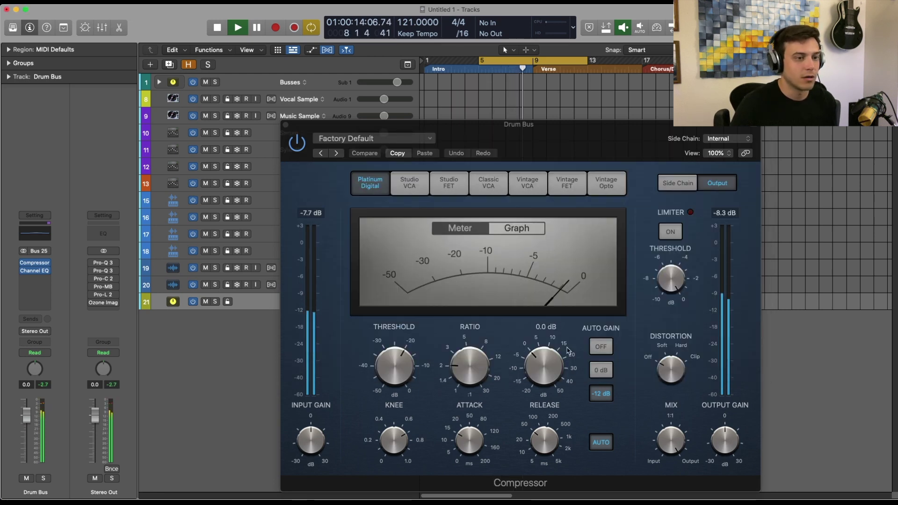
{"action": "left_click_drag", "start_coordinate": [546, 371], "coordinate": [543, 363]}
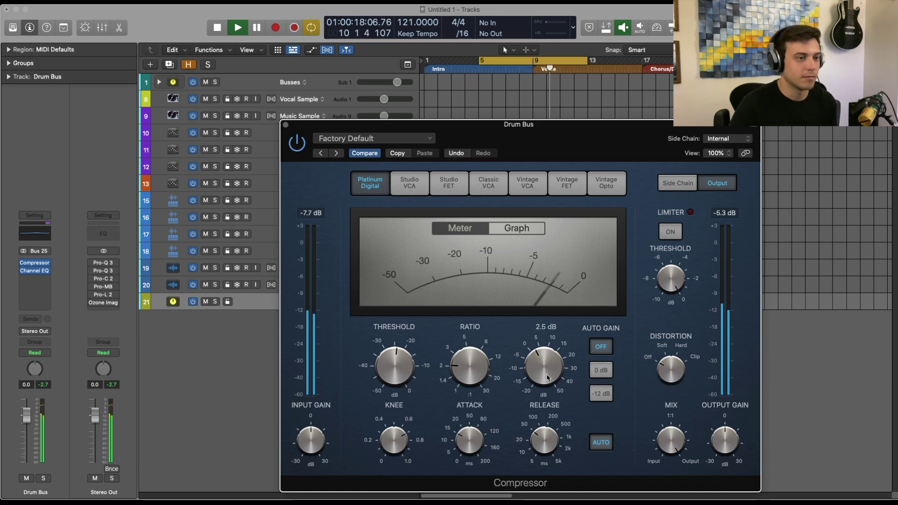
{"action": "left_click", "coordinate": [286, 124]}
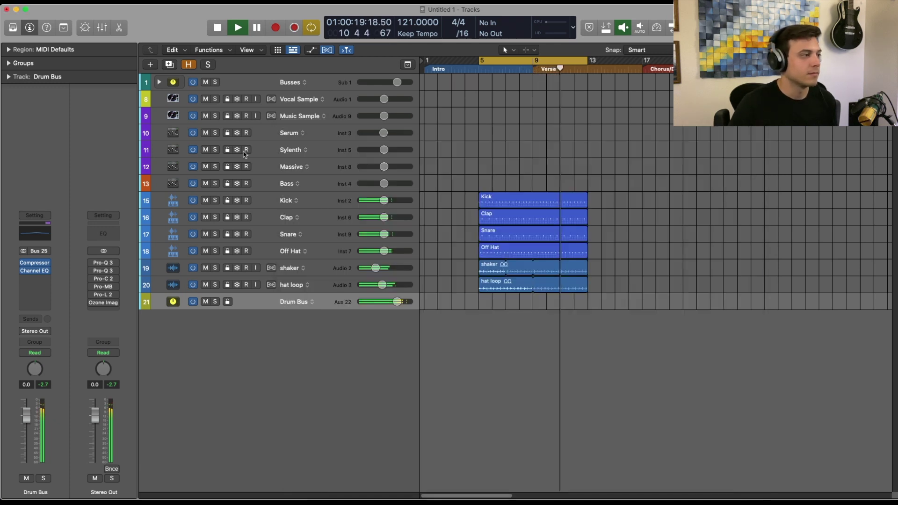
Insert a Single Band EQ on the Drum Bus and set its High Cut frequency to about 415 Hz.
{"action": "left_click", "coordinate": [45, 279]}
{"action": "mouse_move", "coordinate": [47, 390]}
{"action": "mouse_move", "coordinate": [123, 422]}
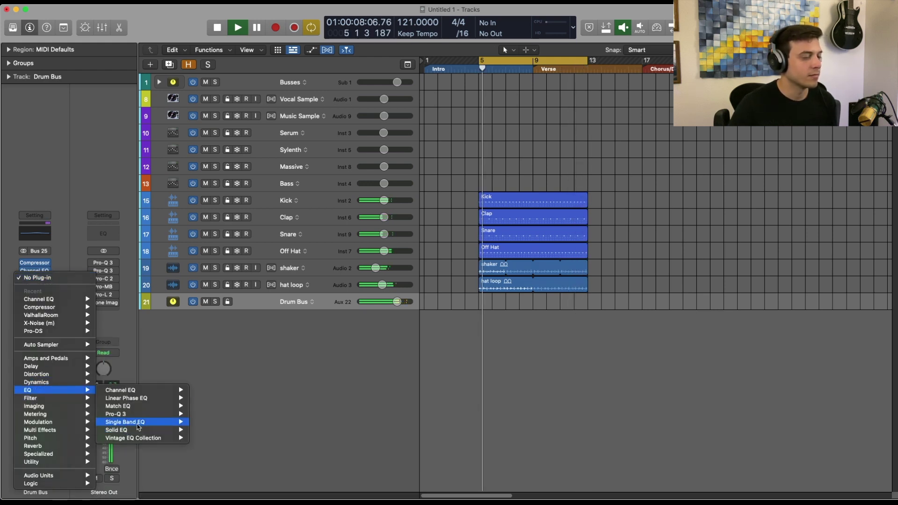
{"action": "left_click", "coordinate": [205, 426]}
{"action": "left_click_drag", "start_coordinate": [326, 277], "coordinate": [313, 345]}
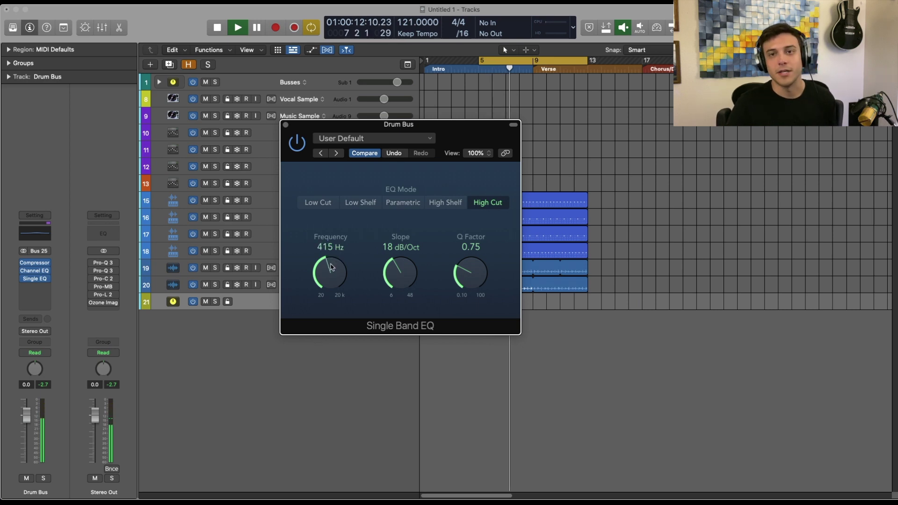
{"action": "left_click_drag", "start_coordinate": [398, 124], "coordinate": [703, 169]}
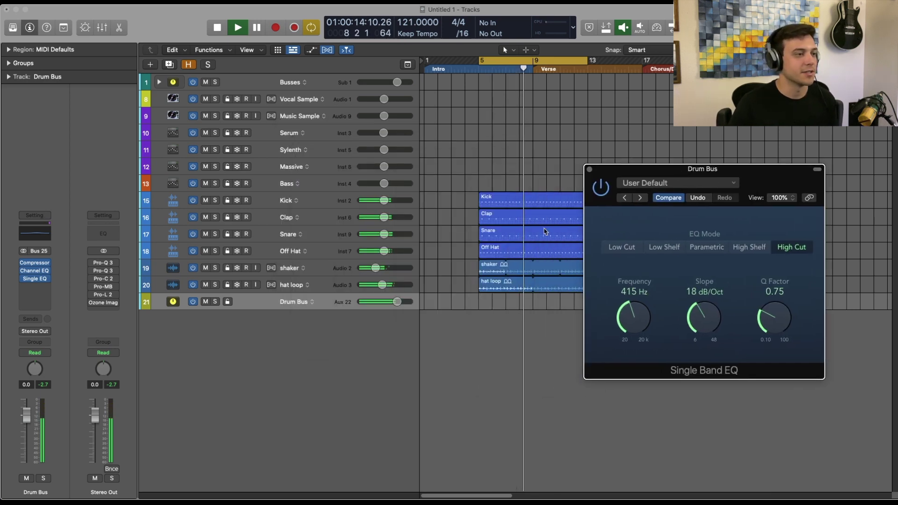
Show track automation and set the Drum Bus lane to the Single EQ's Frequency parameter.
{"action": "left_click", "coordinate": [299, 295]}
{"action": "key", "text": "a"}
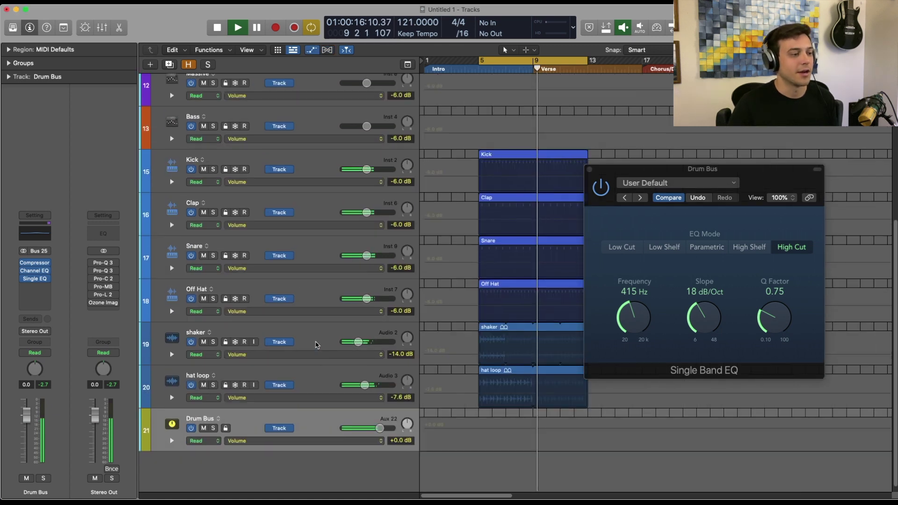
{"action": "left_click", "coordinate": [264, 435]}
{"action": "mouse_move", "coordinate": [322, 491]}
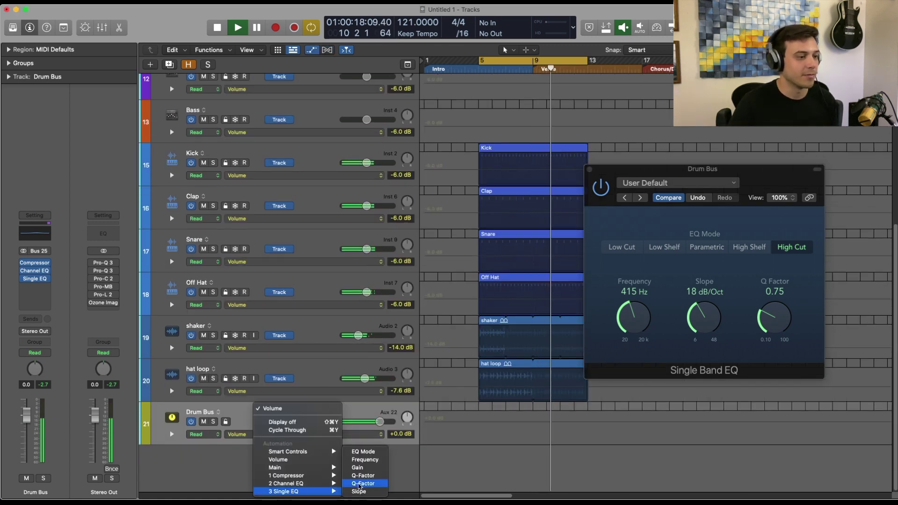
{"action": "left_click", "coordinate": [365, 460]}
Add Drum Bus frequency automation points at bar 5, near bar 11 and just past bar 13, raising the middle one near maximum.
{"action": "left_click", "coordinate": [478, 430]}
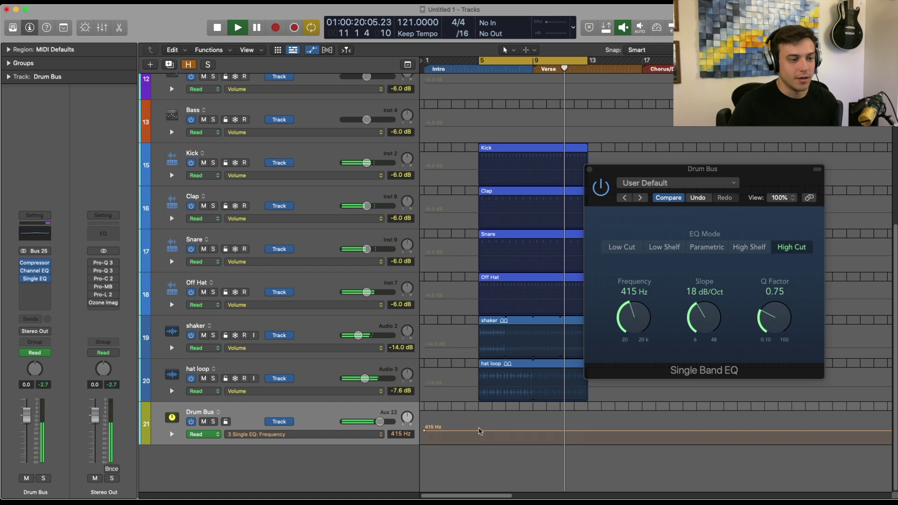
{"action": "left_click", "coordinate": [597, 430]}
{"action": "left_click", "coordinate": [558, 430]}
{"action": "left_click_drag", "start_coordinate": [558, 430], "coordinate": [558, 414]}
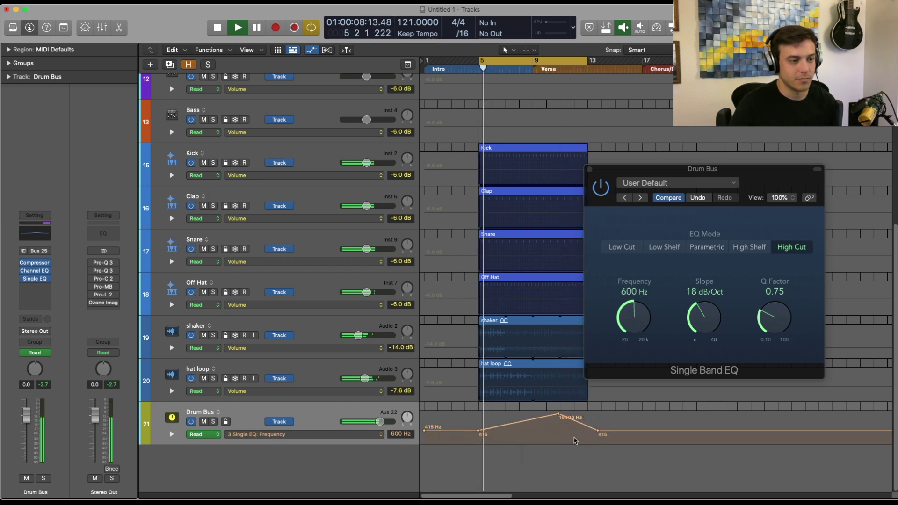
Bend the rising Drum Bus frequency automation from bar 5 into an upward-bowed curve, and close the Single Band EQ window.
{"action": "key", "text": "t"}
{"action": "key", "text": "w"}
{"action": "left_click_drag", "start_coordinate": [519, 423], "coordinate": [519, 360]}
{"action": "key", "text": "t"}
{"action": "key", "text": "t"}
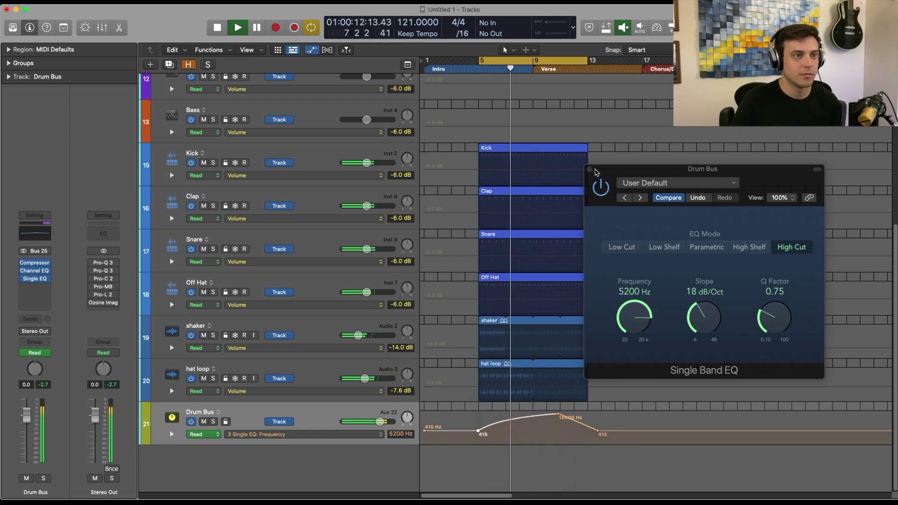
{"action": "left_click", "coordinate": [590, 169]}
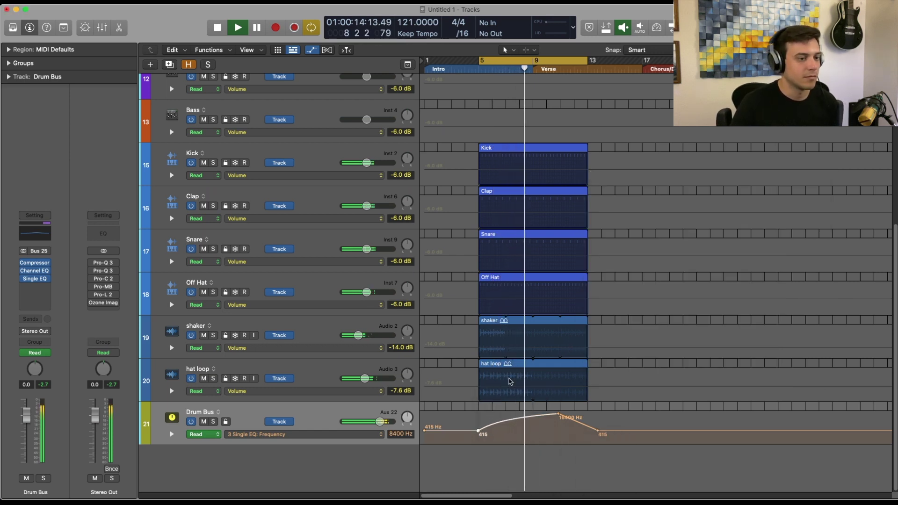